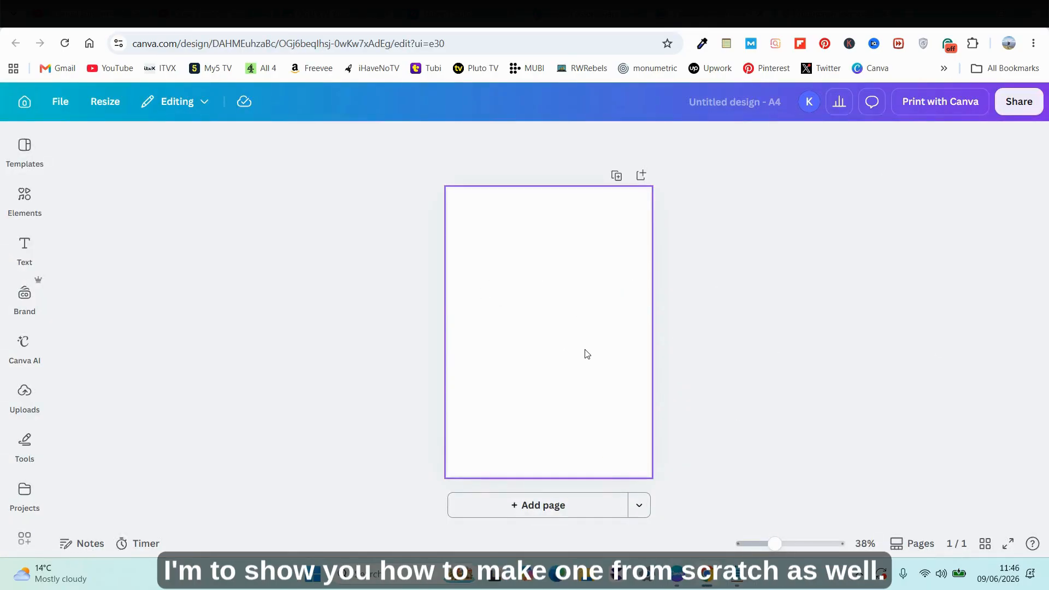
Browse the vision board templates and open "Beige Aesthetic New Year Vision Board Collage" for customizing.
{"action": "left_click", "coordinate": [579, 15]}
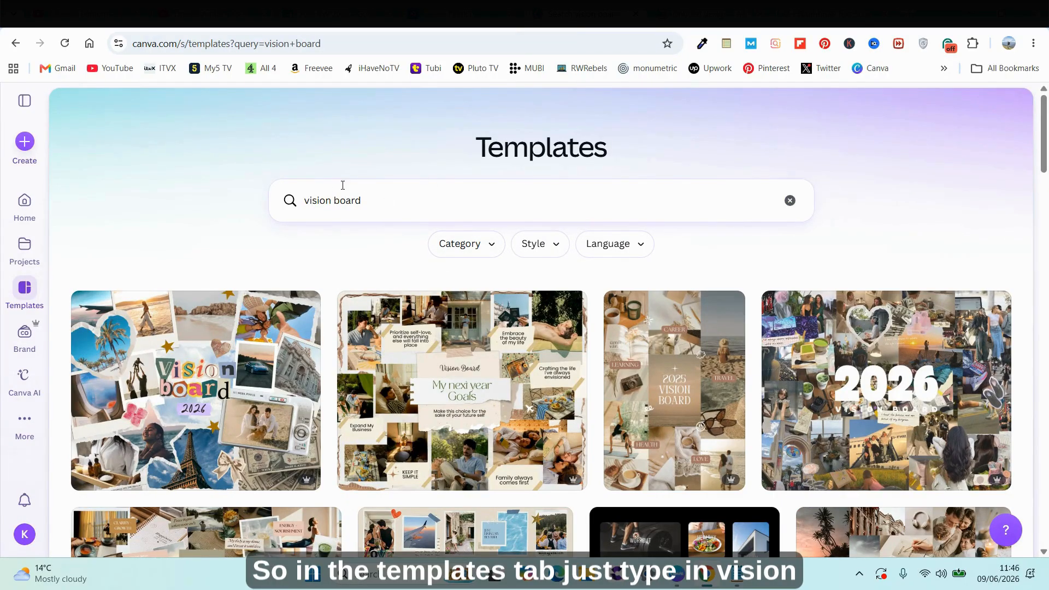
{"action": "scroll", "coordinate": [460, 218], "scroll_direction": "down", "scroll_amount": 10}
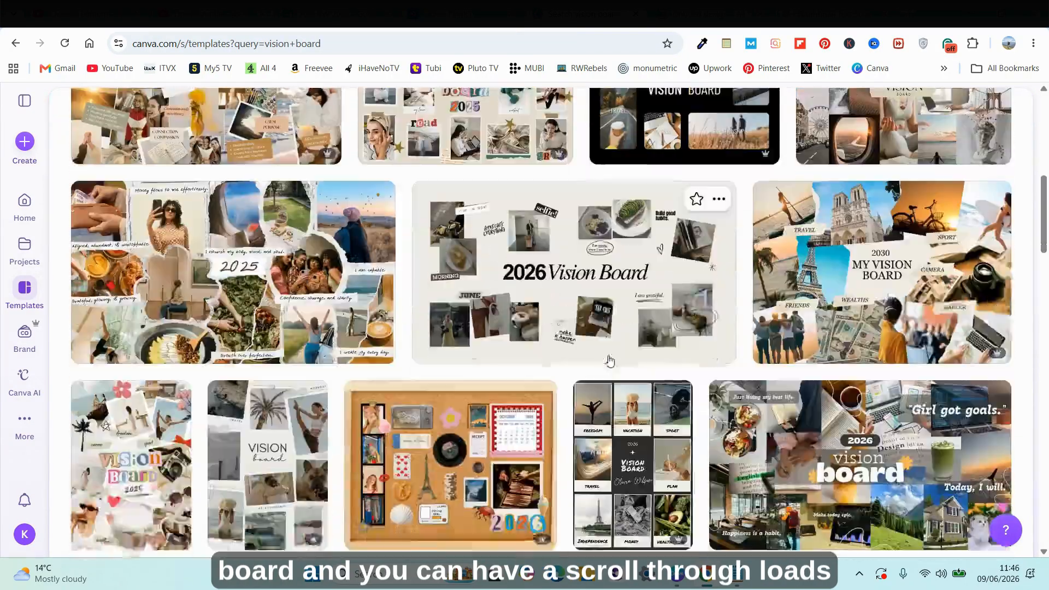
{"action": "scroll", "coordinate": [632, 361], "scroll_direction": "down", "scroll_amount": 8}
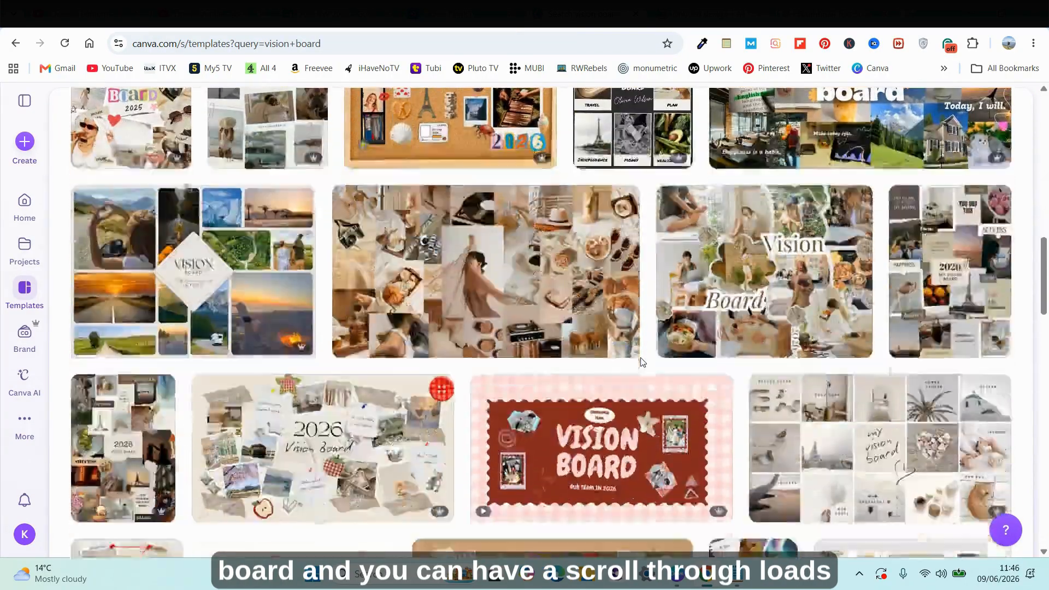
{"action": "scroll", "coordinate": [646, 363], "scroll_direction": "down", "scroll_amount": 7}
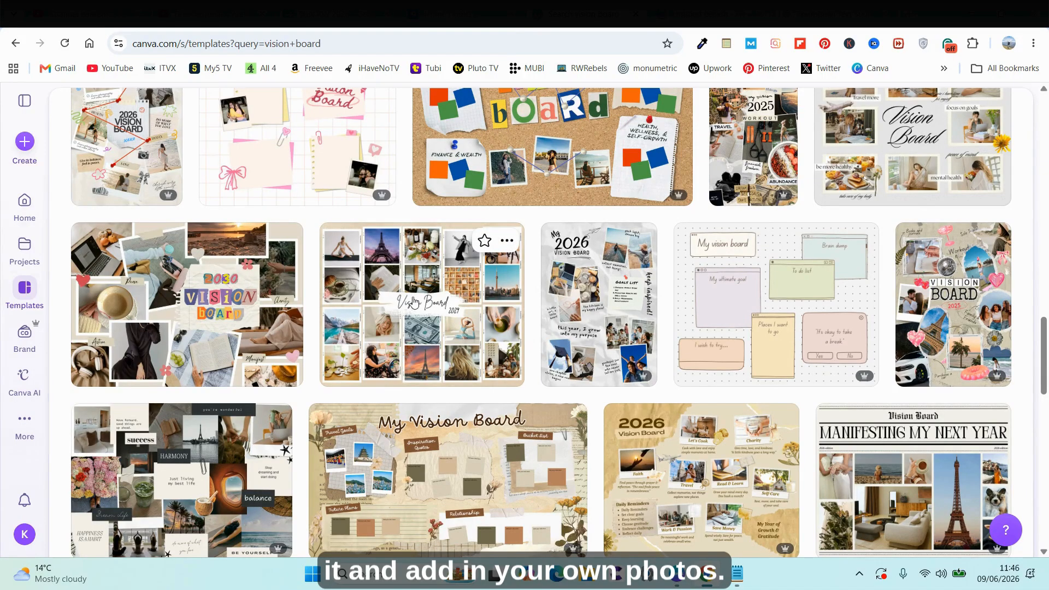
{"action": "left_click", "coordinate": [434, 293]}
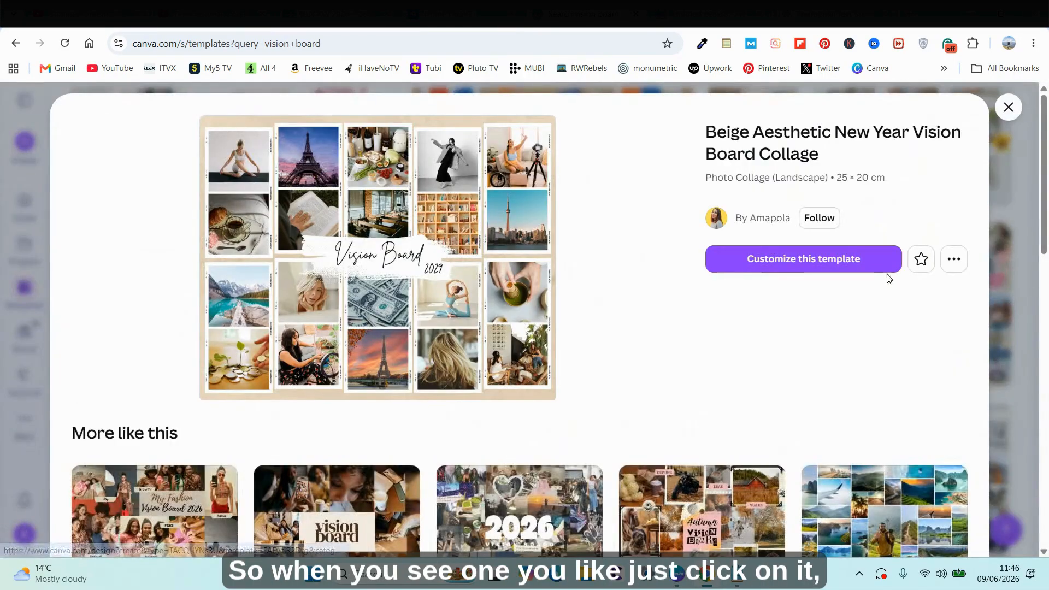
{"action": "left_click", "coordinate": [843, 262]}
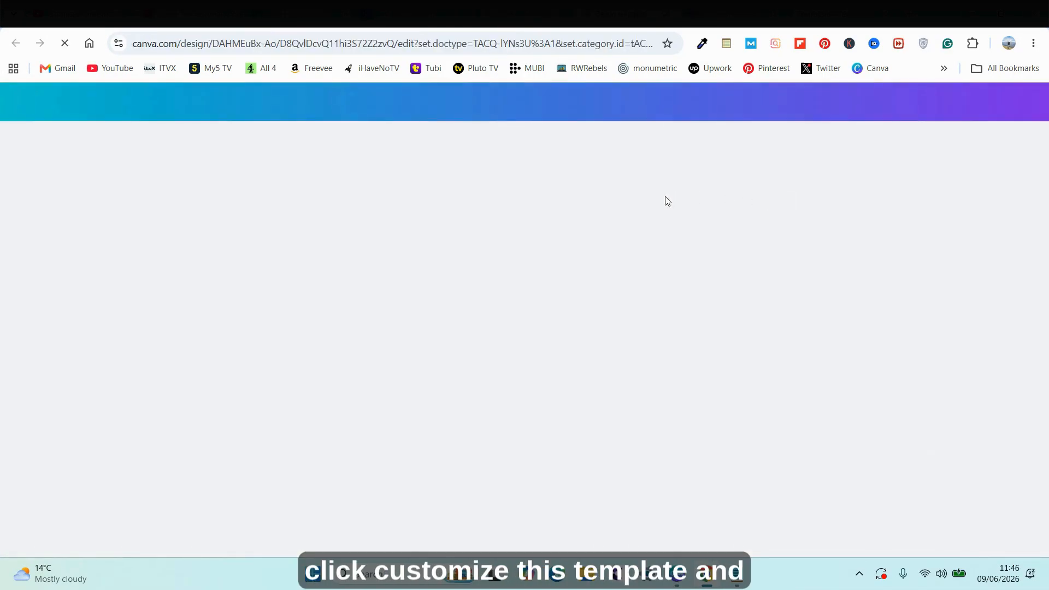
Replace the yoga photo in the collage's first frame with another picture.
{"action": "left_click", "coordinate": [416, 235]}
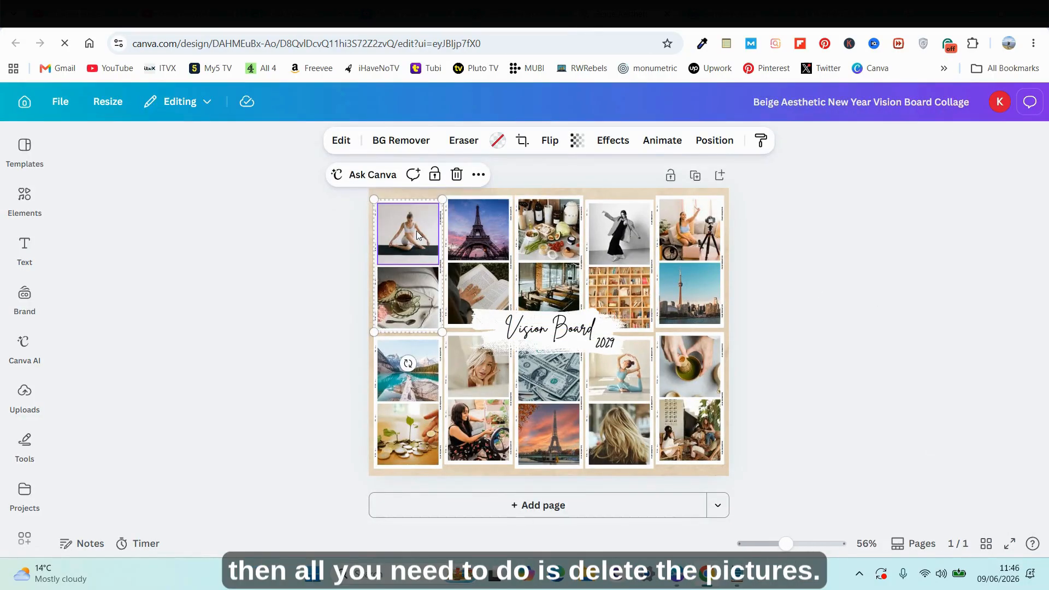
{"action": "key", "text": "Delete"}
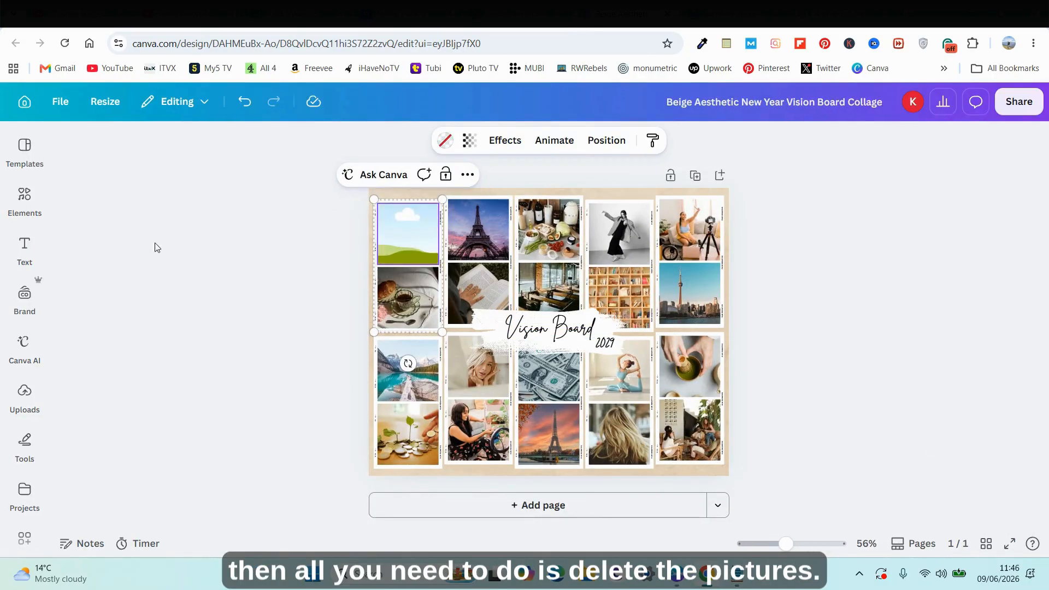
{"action": "scroll", "coordinate": [22, 436], "scroll_direction": "down", "scroll_amount": 3}
{"action": "left_click", "coordinate": [24, 441]}
{"action": "left_click_drag", "start_coordinate": [228, 284], "coordinate": [524, 232]}
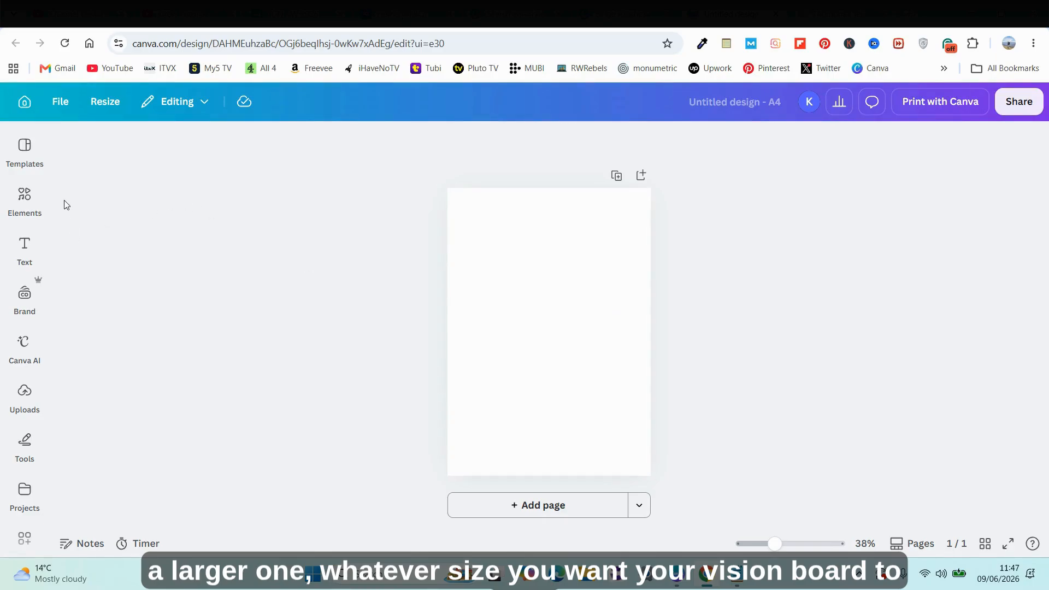
Search the elements for "grids" on the blank A4 design and place an even two-column grid in the page's lower-left corner.
{"action": "left_click", "coordinate": [25, 199]}
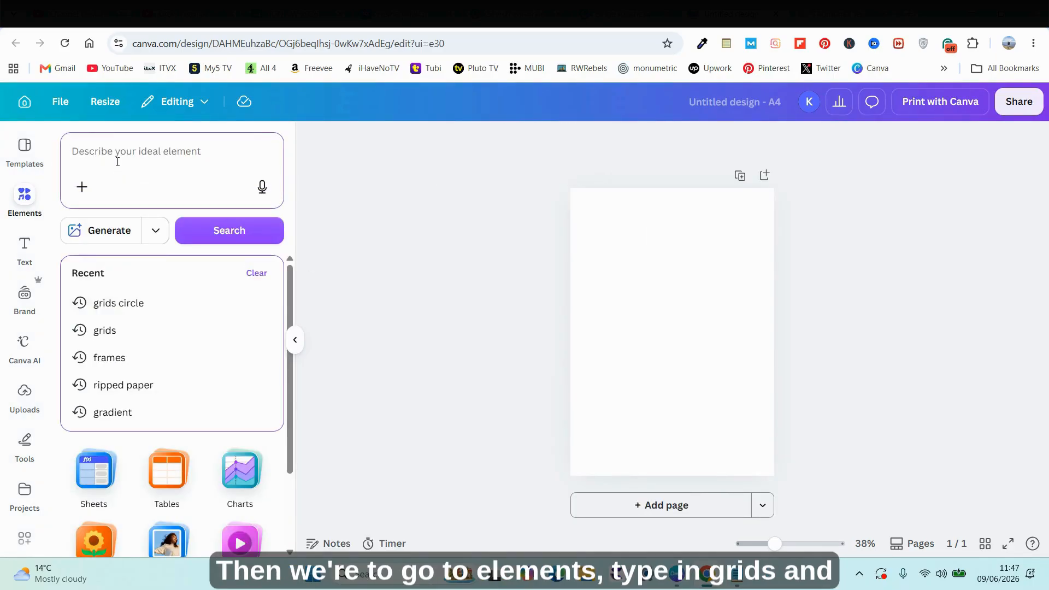
{"action": "type", "text": "grids"}
{"action": "key", "text": "Return"}
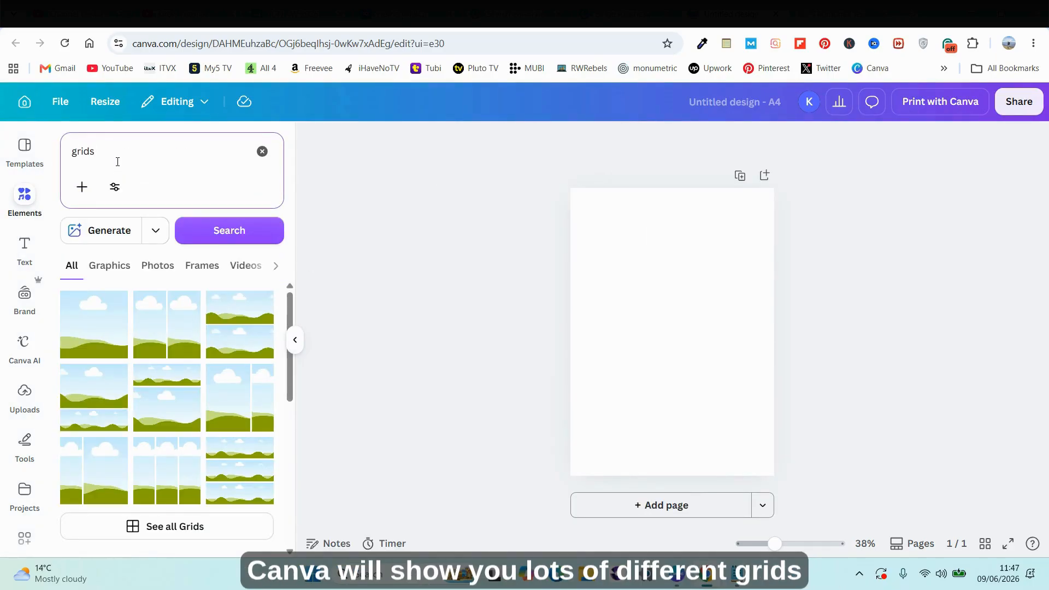
{"action": "left_click", "coordinate": [116, 265]}
{"action": "left_click", "coordinate": [80, 271]}
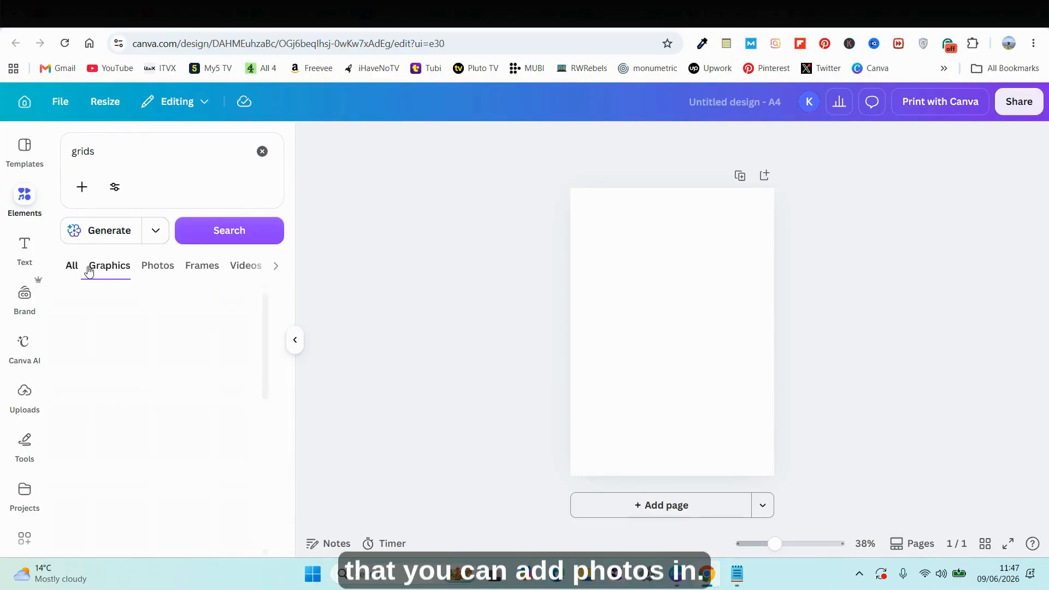
{"action": "scroll", "coordinate": [250, 417], "scroll_direction": "down", "scroll_amount": 2}
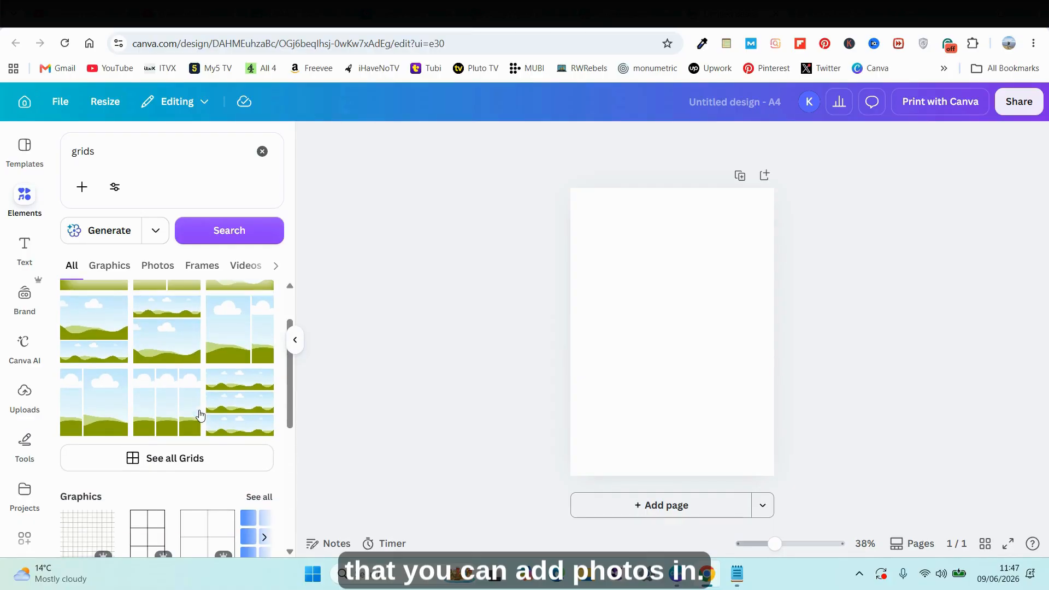
{"action": "scroll", "coordinate": [155, 412], "scroll_direction": "up", "scroll_amount": 2}
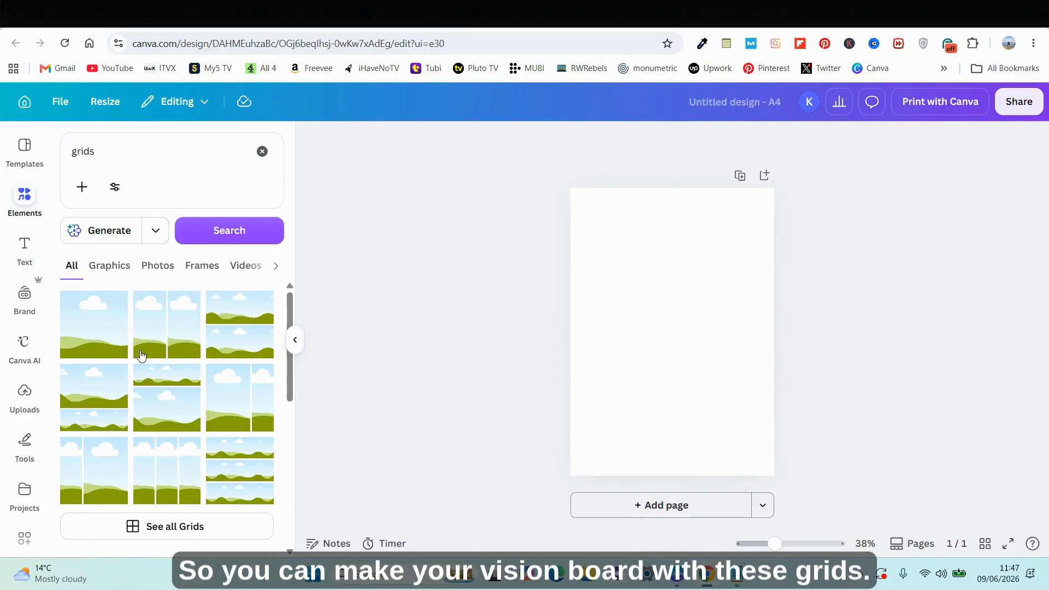
{"action": "left_click_drag", "start_coordinate": [166, 324], "coordinate": [670, 362]}
{"action": "left_click_drag", "start_coordinate": [777, 183], "coordinate": [648, 382]}
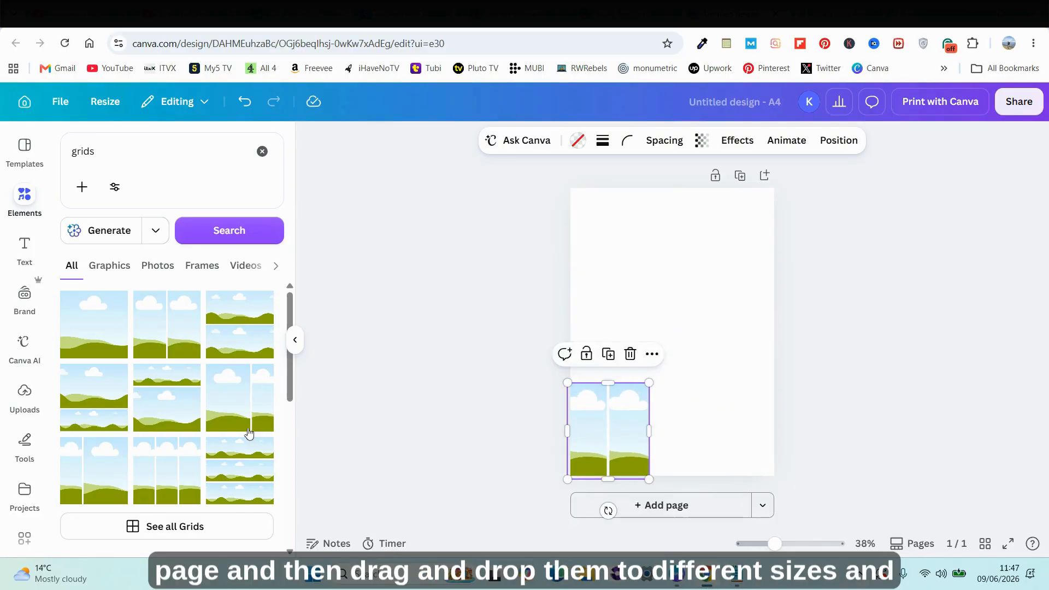
Add an uneven two-column grid in the page's upper-right corner and a three-photo grid, 11.6 by 16.2, in the upper-left corner.
{"action": "left_click", "coordinate": [262, 406]}
{"action": "left_click_drag", "start_coordinate": [567, 479], "coordinate": [680, 342]}
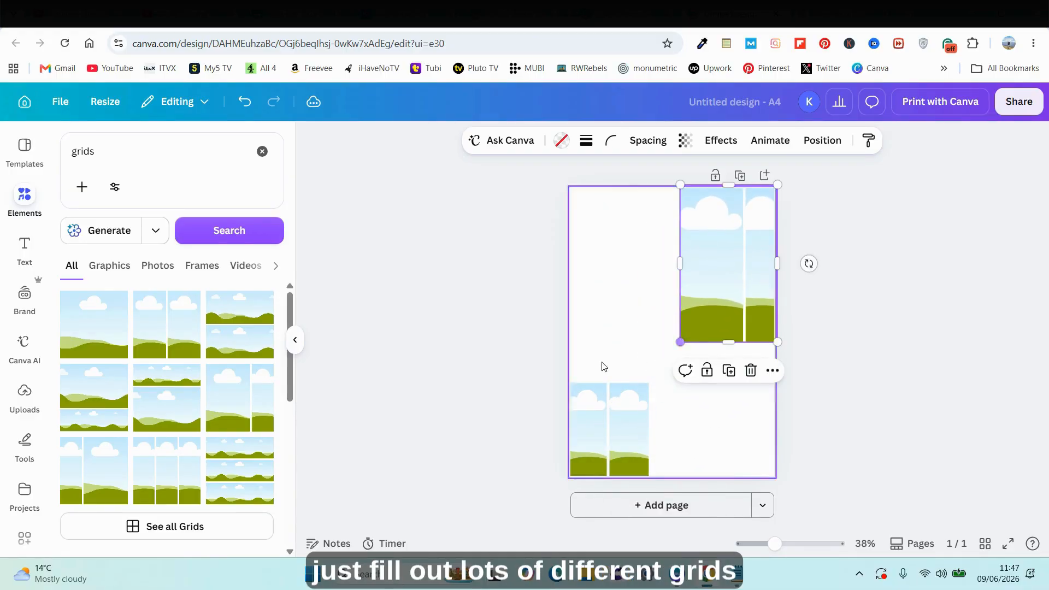
{"action": "scroll", "coordinate": [244, 365], "scroll_direction": "down", "scroll_amount": 3}
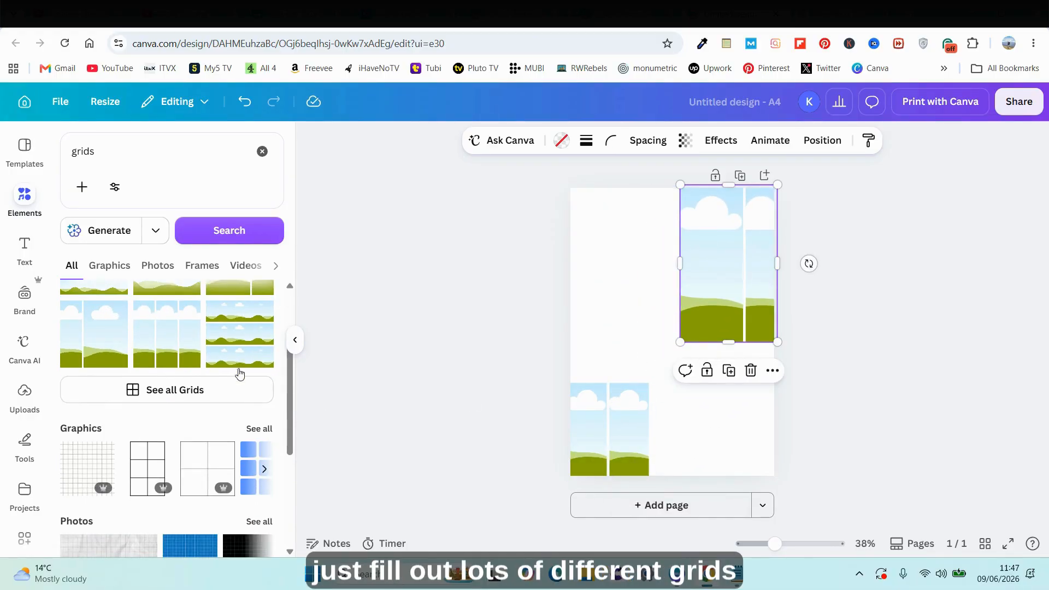
{"action": "left_click", "coordinate": [215, 389]}
{"action": "scroll", "coordinate": [251, 349], "scroll_direction": "down", "scroll_amount": 2}
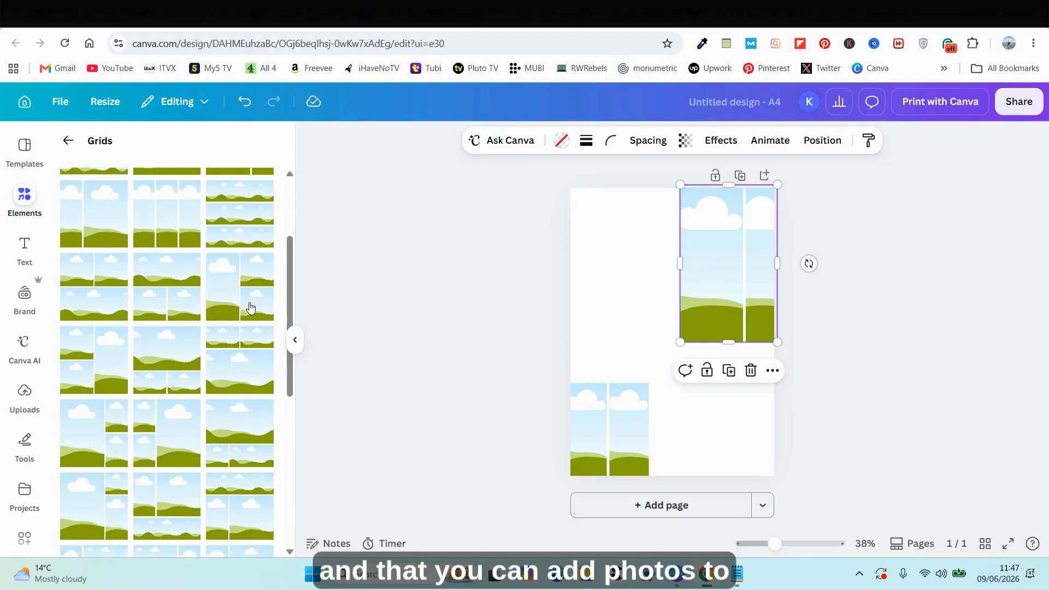
{"action": "left_click", "coordinate": [265, 315]}
{"action": "left_click_drag", "start_coordinate": [777, 478], "coordinate": [680, 344]}
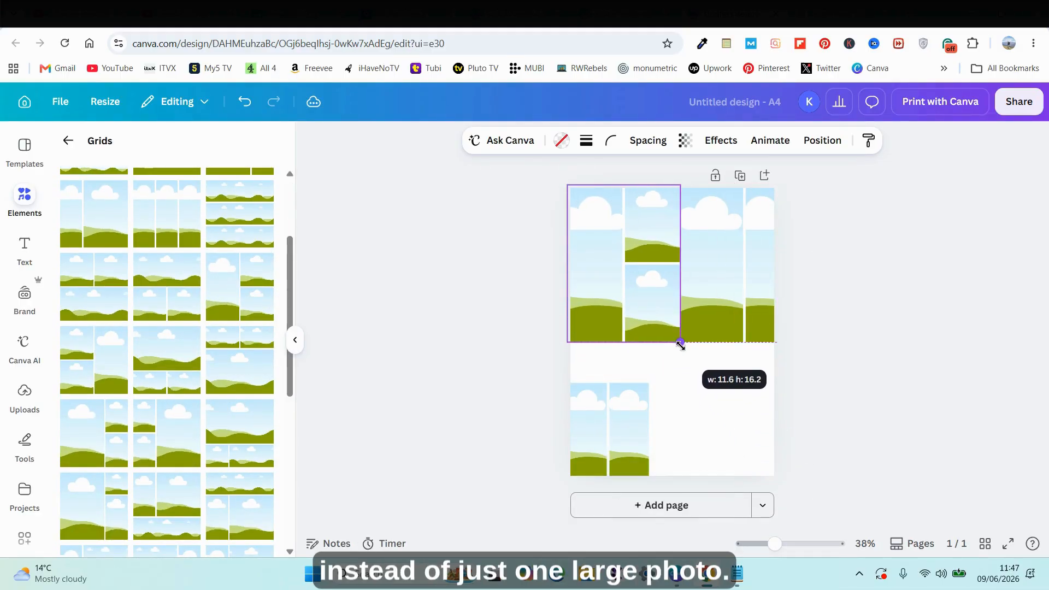
{"action": "left_click", "coordinate": [297, 463]}
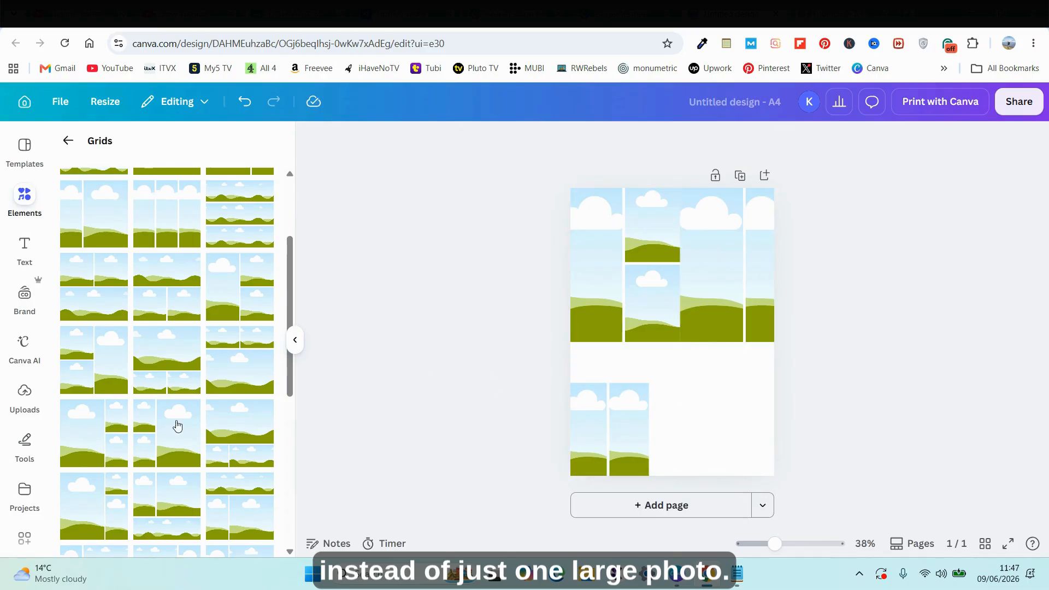
Add a four-row grid in the page's lower-right corner and widen it to meet the even two-column grid.
{"action": "scroll", "coordinate": [178, 425], "scroll_direction": "down", "scroll_amount": 5}
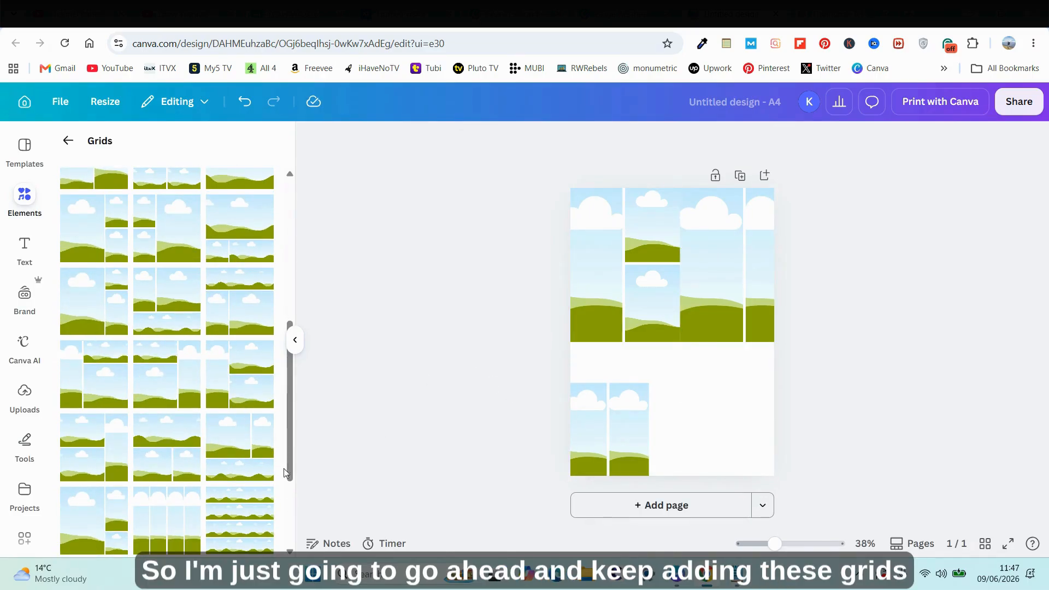
{"action": "left_click", "coordinate": [262, 520]}
{"action": "left_click_drag", "start_coordinate": [569, 186], "coordinate": [690, 342]}
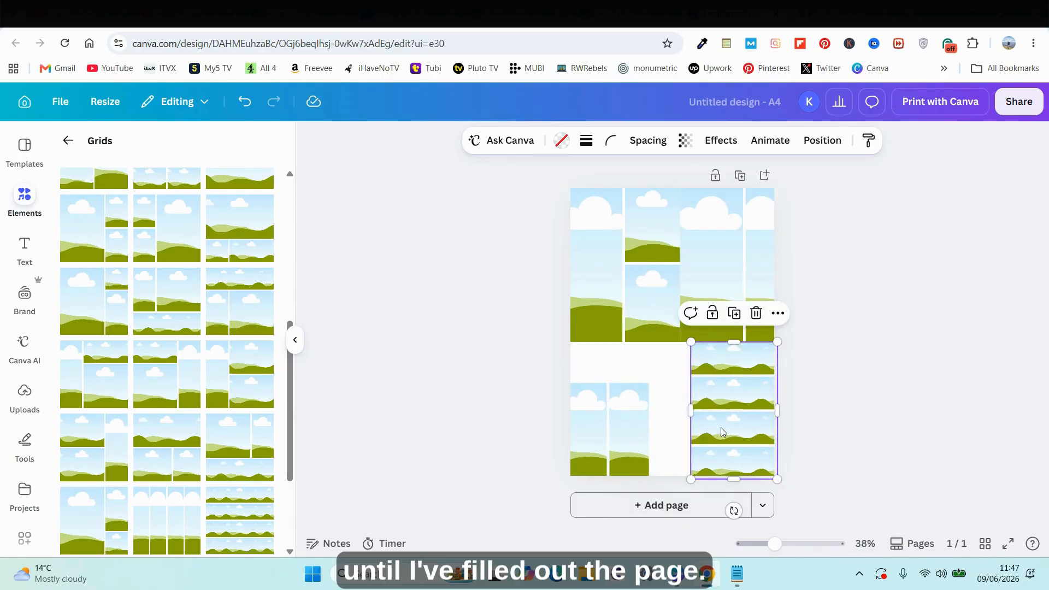
{"action": "left_click_drag", "start_coordinate": [691, 416], "coordinate": [648, 417]}
Fit a single-photo grid into the page's bottom-left corner, with the even two-column grid moved up and shortened above it.
{"action": "scroll", "coordinate": [171, 437], "scroll_direction": "down", "scroll_amount": 3}
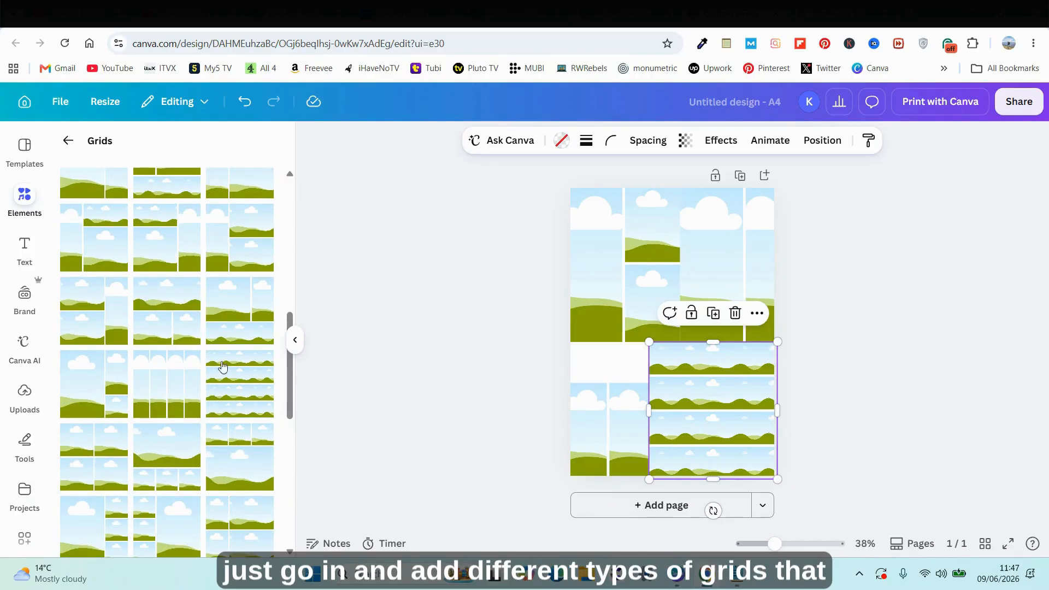
{"action": "scroll", "coordinate": [211, 330], "scroll_direction": "up", "scroll_amount": 5}
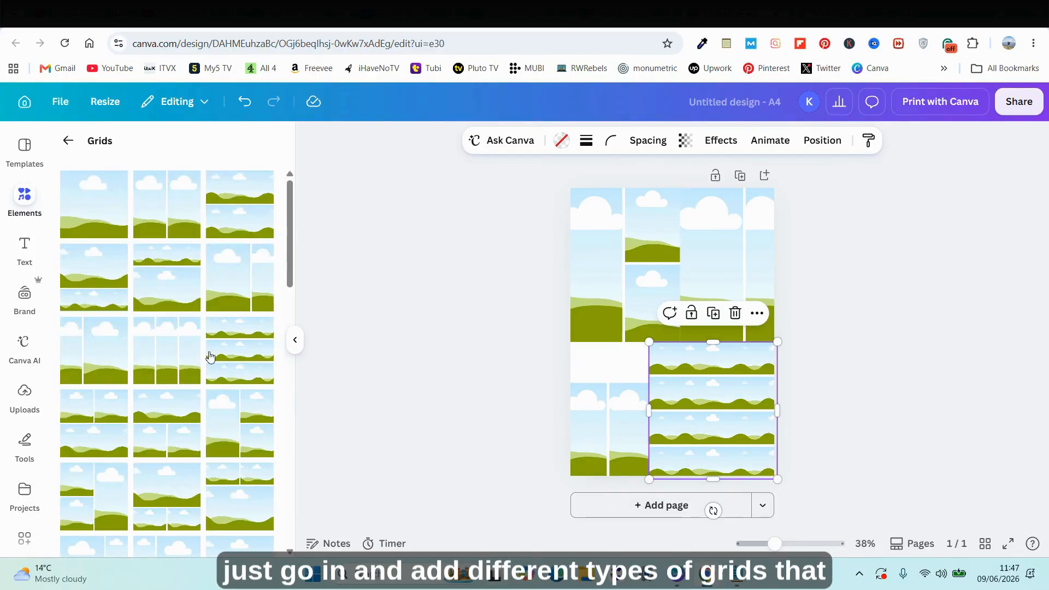
{"action": "left_click", "coordinate": [118, 209]}
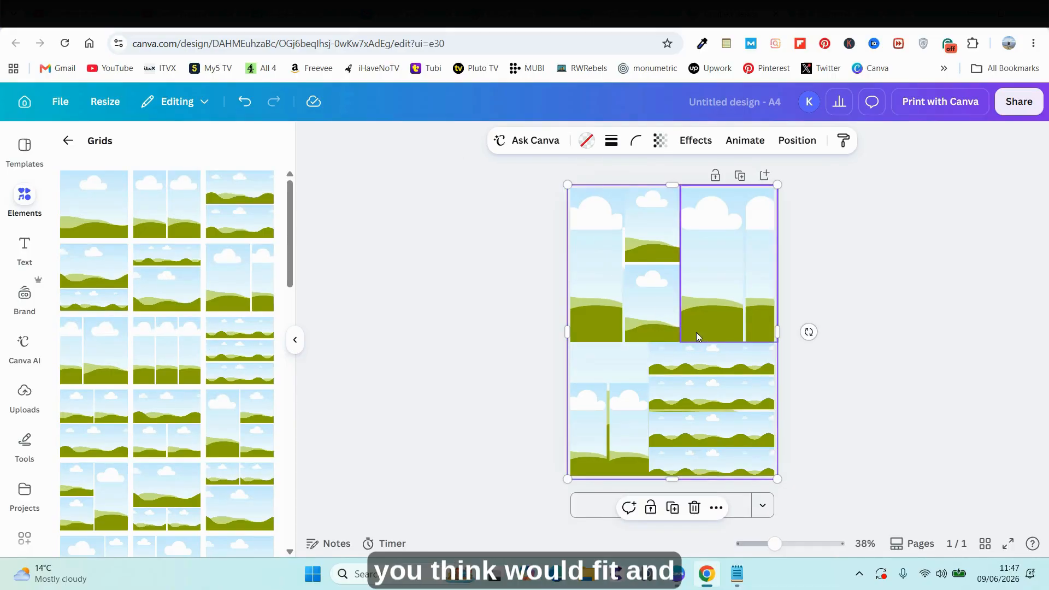
{"action": "left_click_drag", "start_coordinate": [775, 185], "coordinate": [616, 400]}
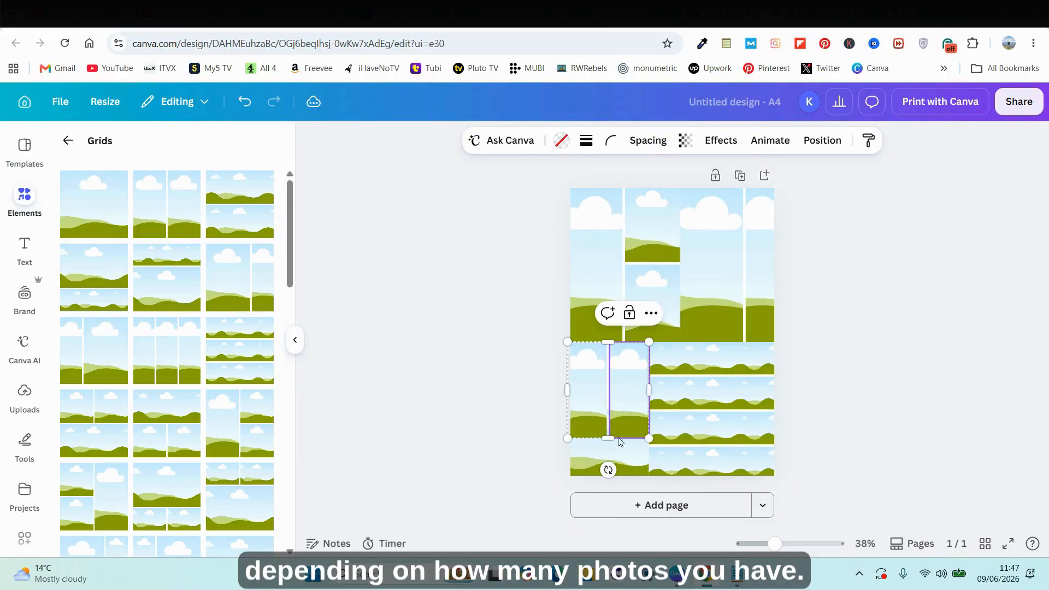
{"action": "left_click_drag", "start_coordinate": [617, 437], "coordinate": [608, 410]}
{"action": "left_click", "coordinate": [949, 354]}
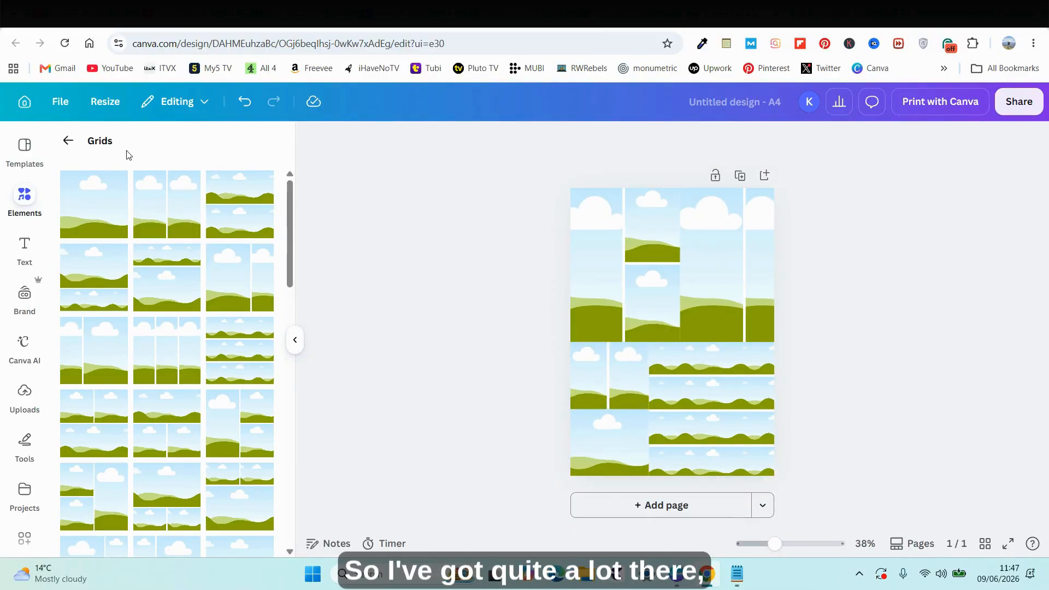
Search the elements for "circle frame".
{"action": "left_click", "coordinate": [67, 143]}
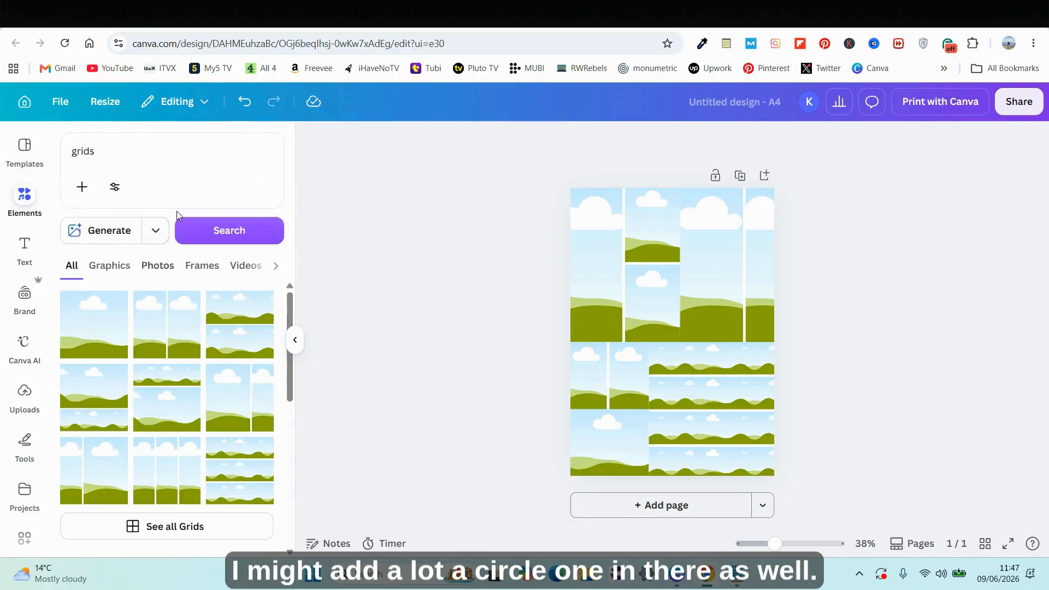
{"action": "left_click", "coordinate": [167, 152]}
{"action": "key", "text": "BackSpace"}
{"action": "key", "text": "BackSpace"}
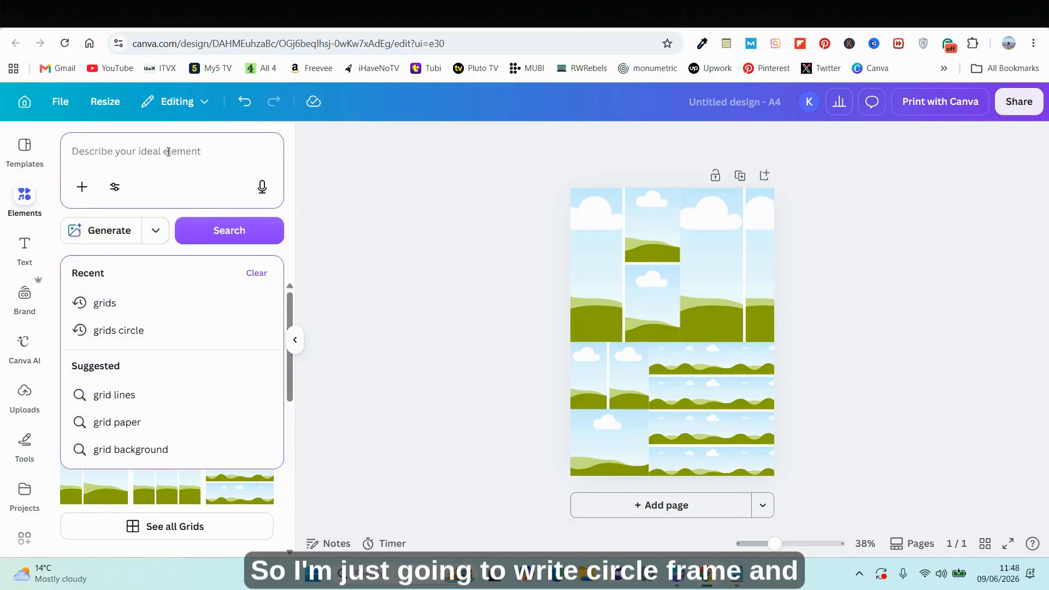
{"action": "type", "text": "circle frame"}
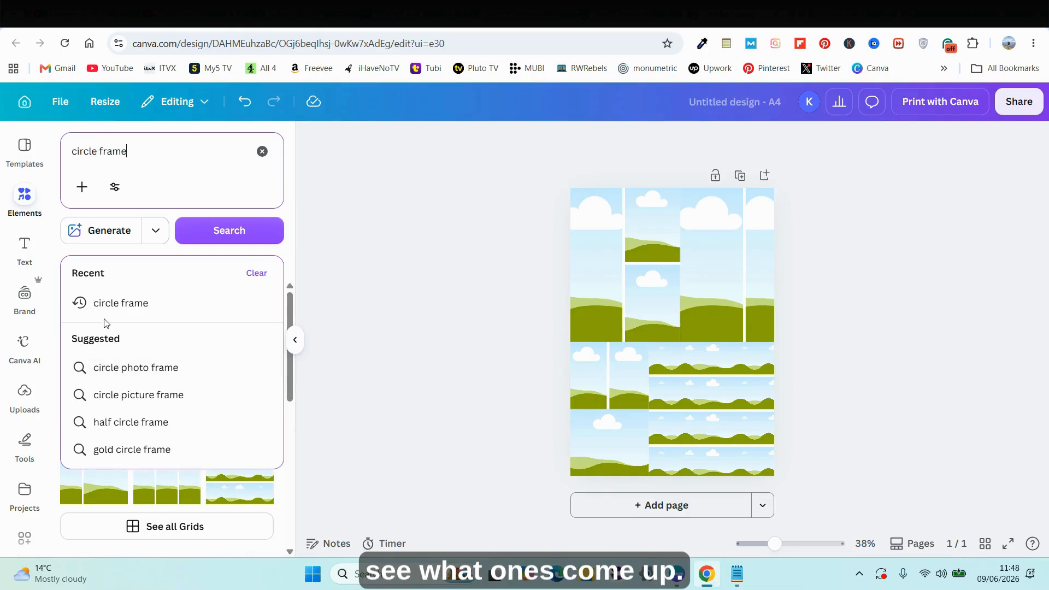
{"action": "left_click", "coordinate": [113, 304]}
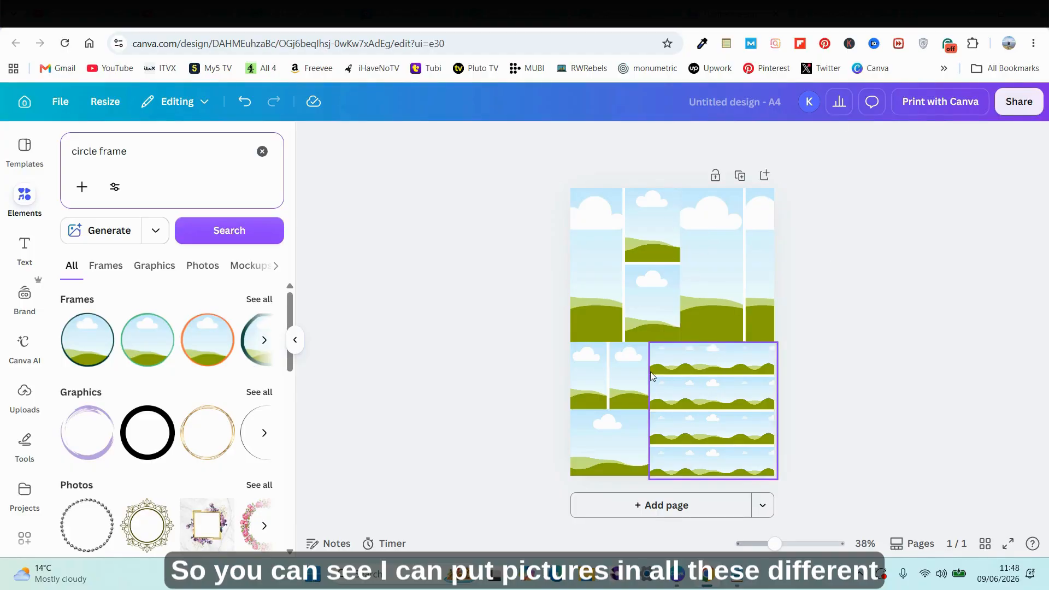
Try a dark-outlined circle frame over the upper grids, limit the results to frames, and delete the outlined frame.
{"action": "left_click", "coordinate": [87, 348]}
{"action": "left_click_drag", "start_coordinate": [665, 350], "coordinate": [664, 298]}
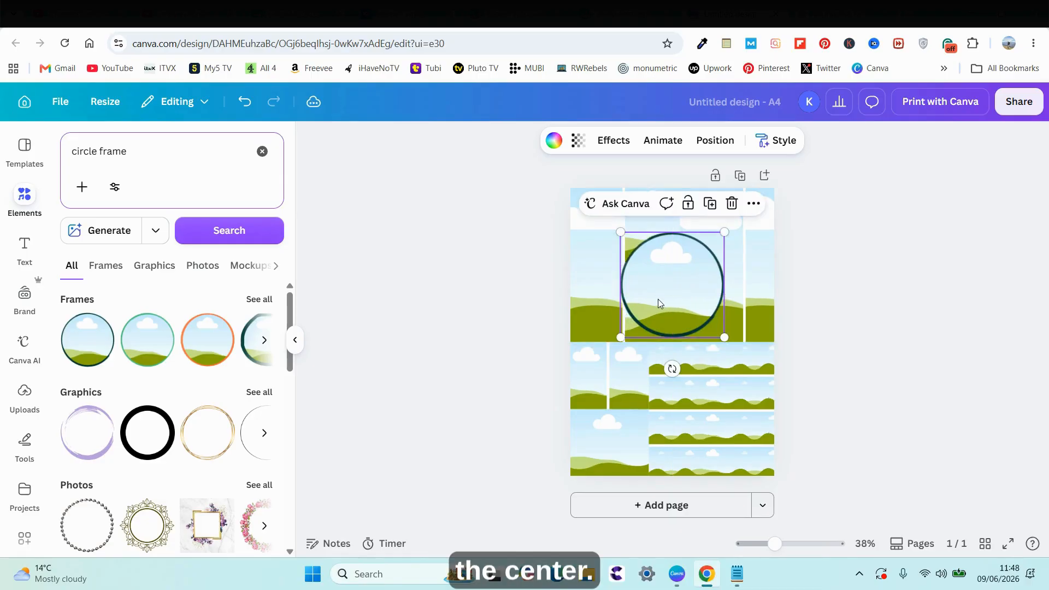
{"action": "left_click", "coordinate": [104, 266]}
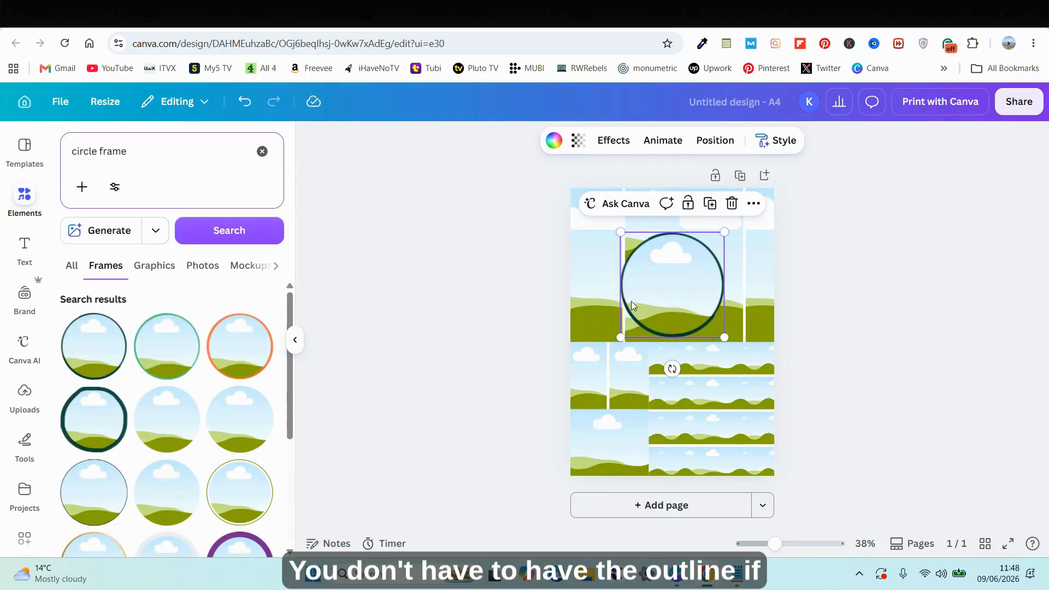
{"action": "left_click", "coordinate": [671, 302]}
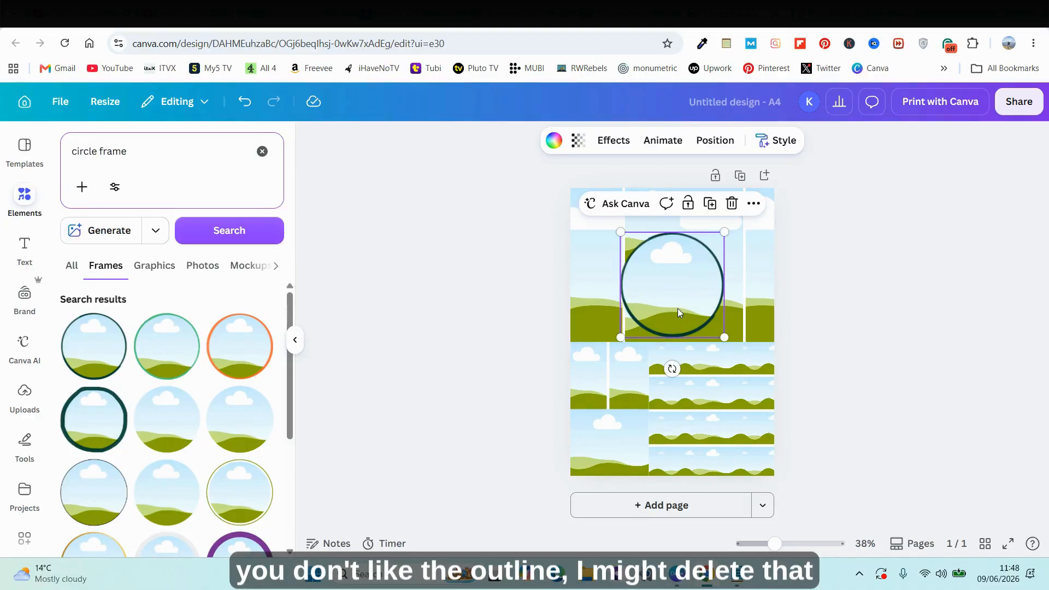
{"action": "key", "text": "Delete"}
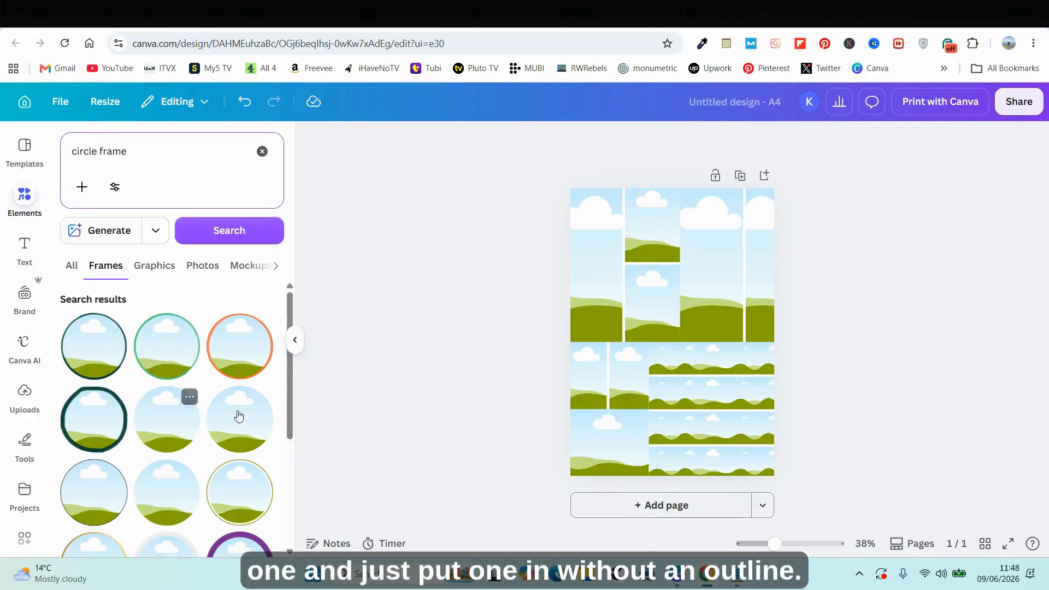
Add a circle frame without an outline, enlarge it, and place it over the centre of the page where the grids meet.
{"action": "left_click", "coordinate": [178, 418]}
{"action": "left_click_drag", "start_coordinate": [621, 384], "coordinate": [696, 382]}
{"action": "left_click_drag", "start_coordinate": [711, 328], "coordinate": [728, 312]}
{"action": "left_click_drag", "start_coordinate": [696, 364], "coordinate": [690, 358]}
{"action": "left_click", "coordinate": [923, 352]}
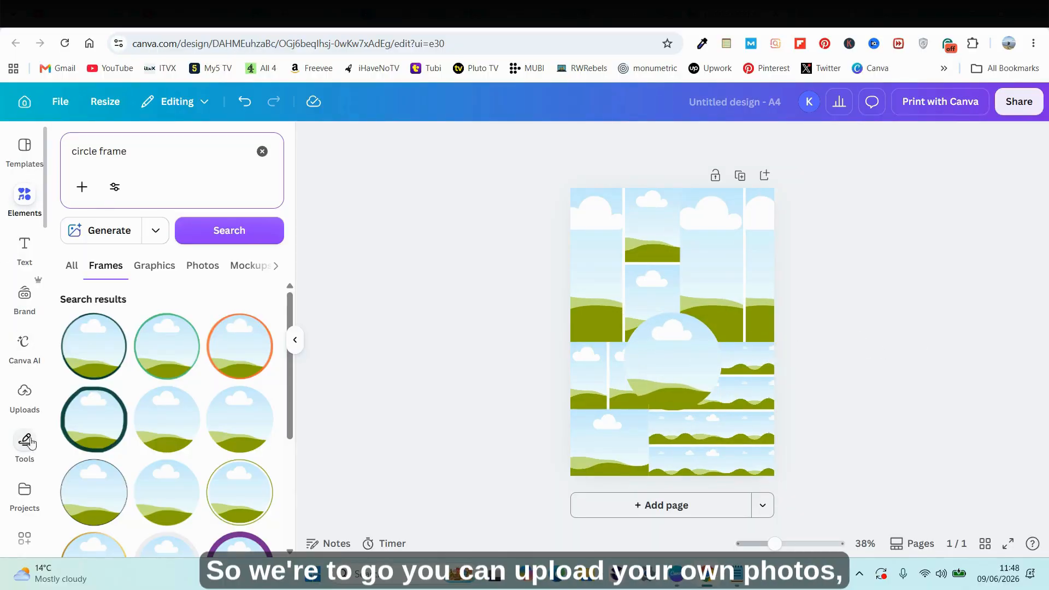
Search the stock photos for "quotes".
{"action": "scroll", "coordinate": [22, 415], "scroll_direction": "down", "scroll_amount": 3}
{"action": "left_click", "coordinate": [25, 510]}
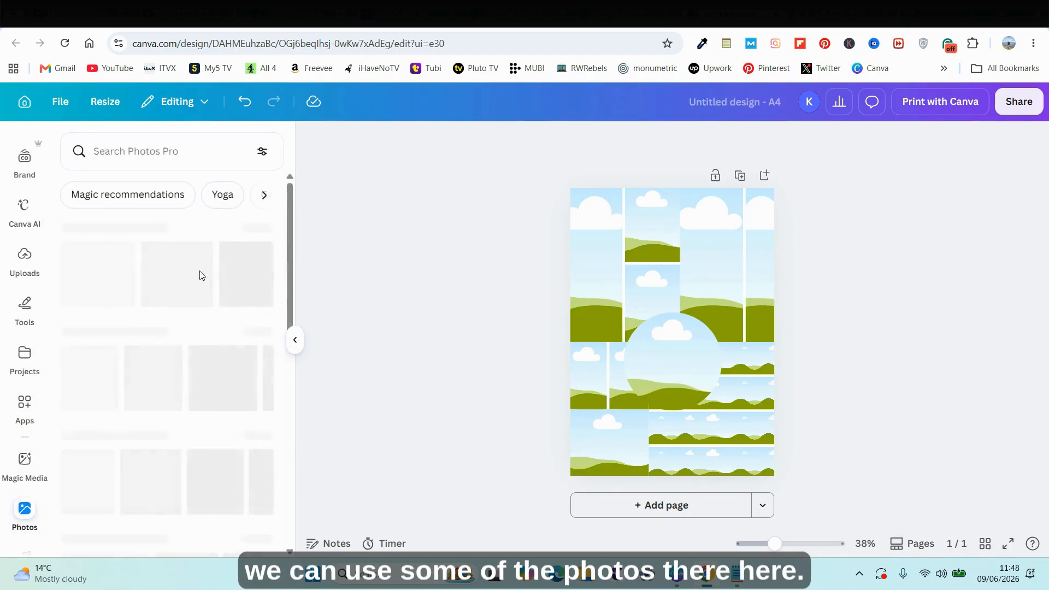
{"action": "left_click", "coordinate": [169, 167]}
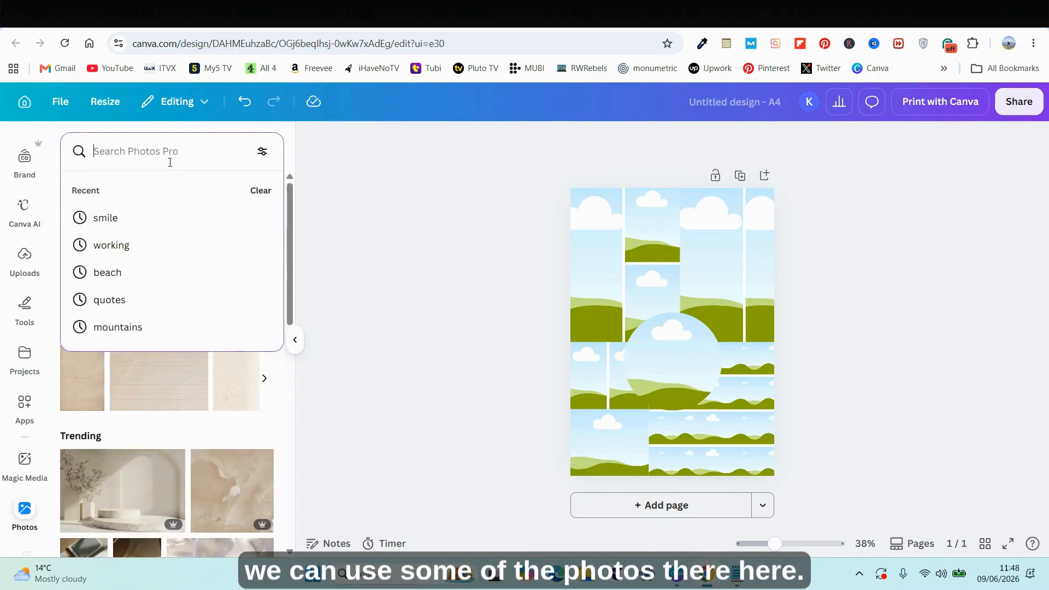
{"action": "type", "text": "quotes"}
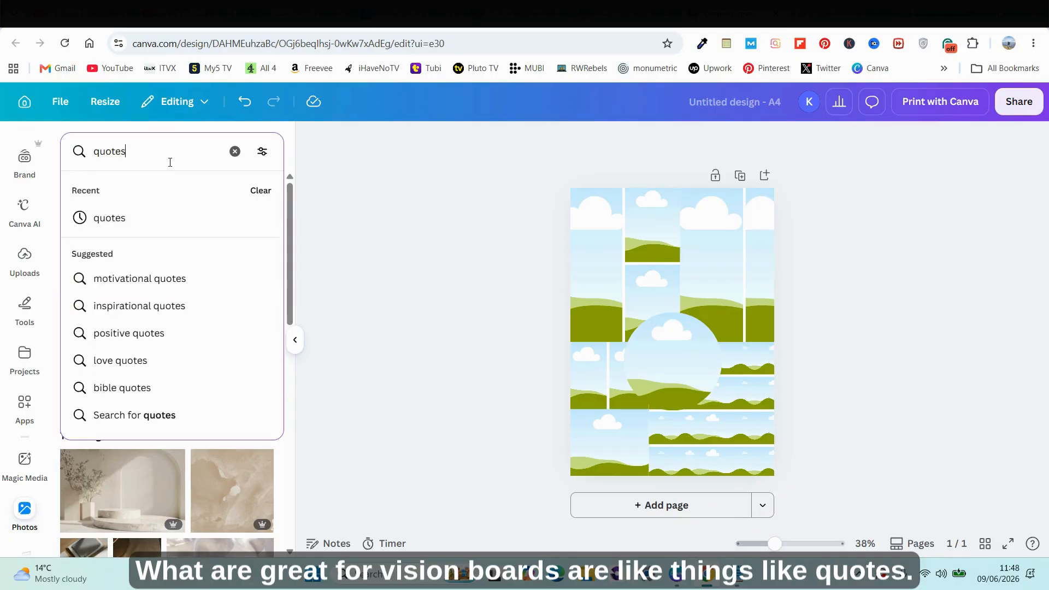
{"action": "key", "text": "Return"}
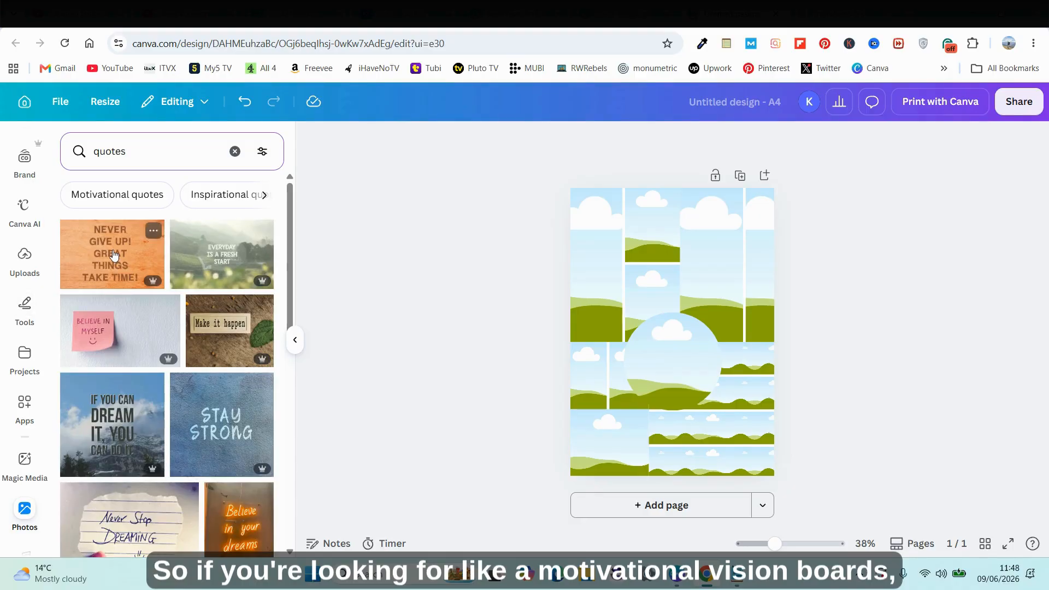
Add the orange "Never give up! Great things take time!" photo, try it in the bottom row of the four-row grid, and undo that placement.
{"action": "left_click", "coordinate": [113, 255]}
{"action": "left_click_drag", "start_coordinate": [667, 293], "coordinate": [723, 455]}
{"action": "left_click", "coordinate": [729, 459]}
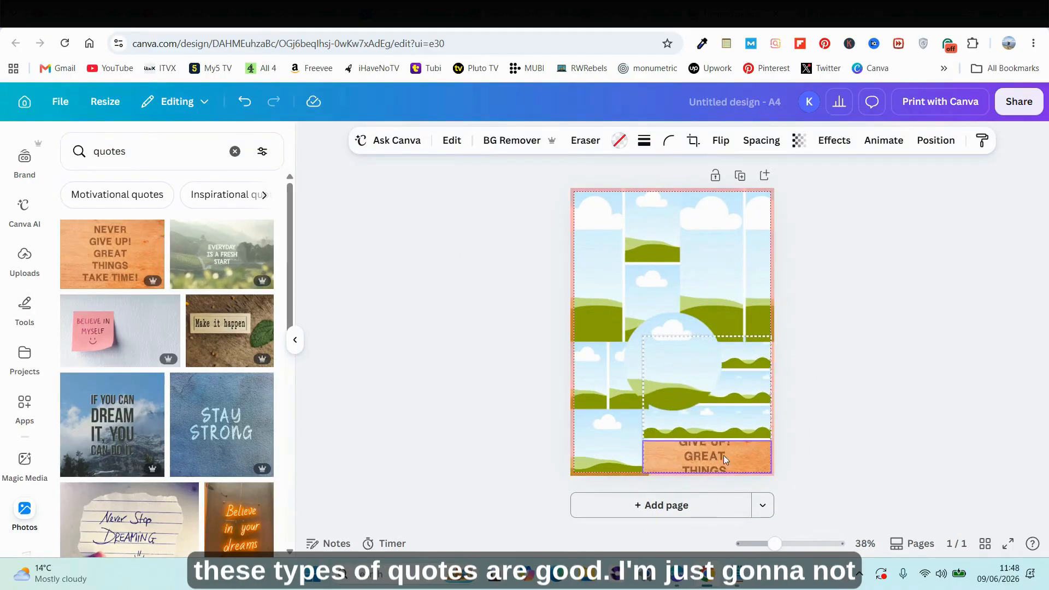
{"action": "left_click", "coordinate": [850, 422]}
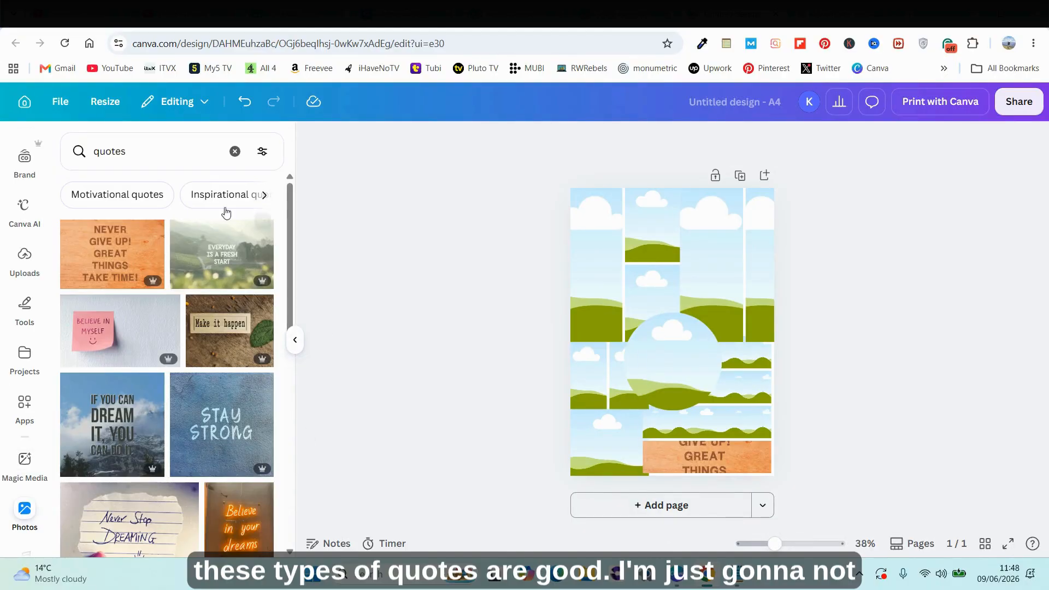
{"action": "left_click", "coordinate": [243, 107]}
{"action": "left_click", "coordinate": [243, 107]}
Fill the circle frame with the orange "Never give up!" photo and shrink the frame slightly.
{"action": "left_click", "coordinate": [664, 346]}
{"action": "left_click_drag", "start_coordinate": [664, 346], "coordinate": [659, 365]}
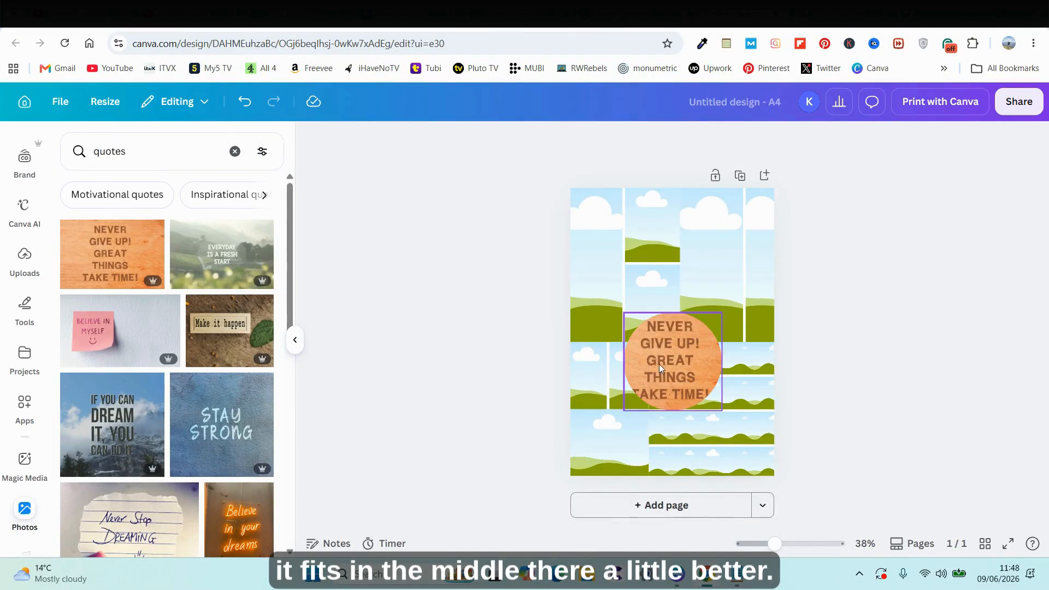
{"action": "left_click", "coordinate": [647, 387]}
{"action": "left_click_drag", "start_coordinate": [625, 409], "coordinate": [630, 406]}
{"action": "left_click", "coordinate": [896, 355]}
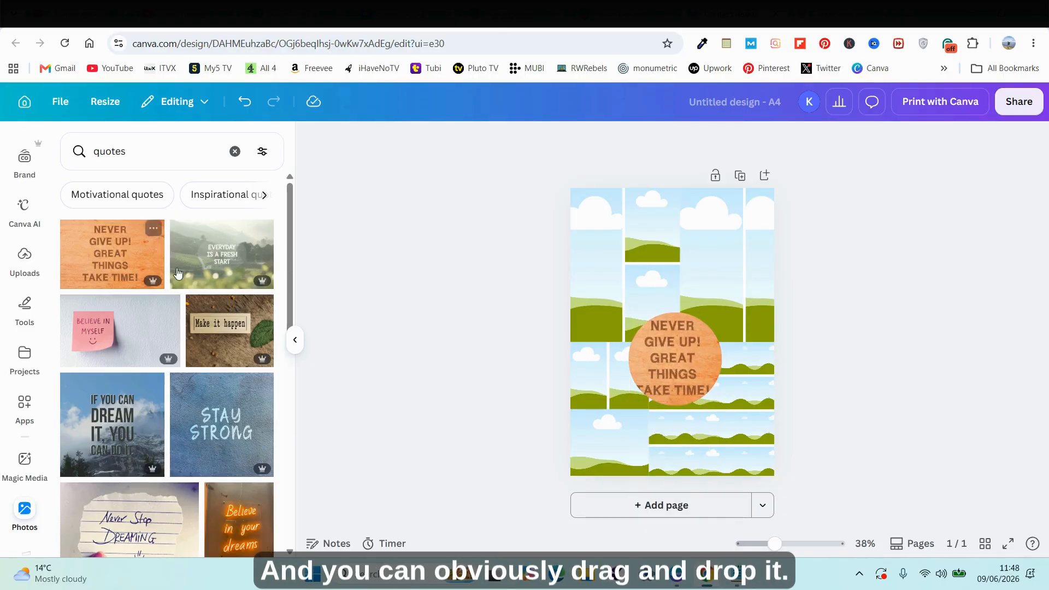
Fill the tall cell beside the stacked pair with the blue "Stay strong" photo and the tall leftmost cell with the pink "You got this" photo.
{"action": "left_click", "coordinate": [244, 422]}
{"action": "left_click_drag", "start_coordinate": [671, 334], "coordinate": [711, 265]}
{"action": "left_click", "coordinate": [930, 333]}
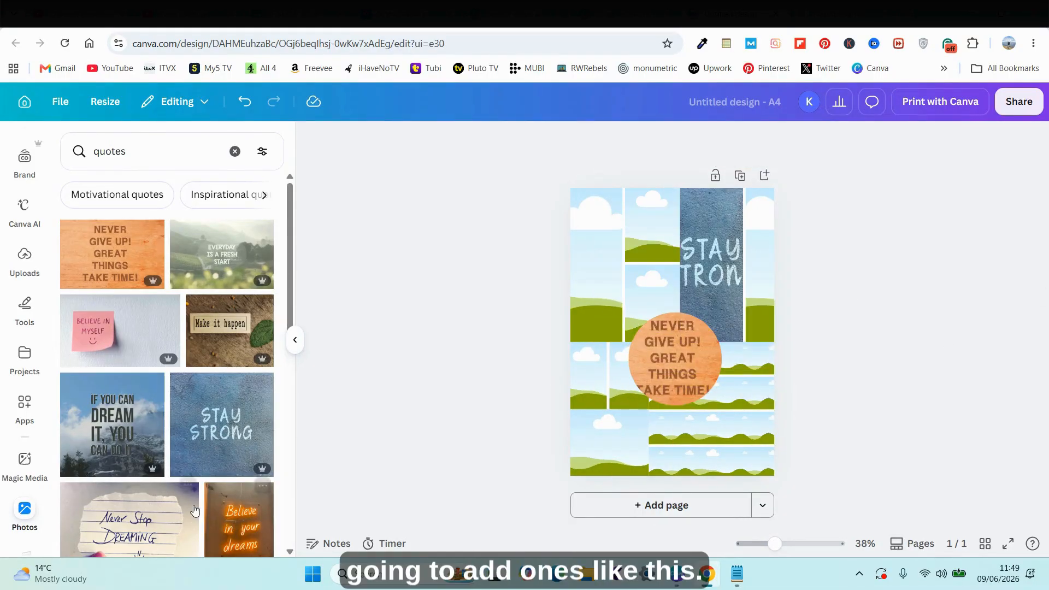
{"action": "scroll", "coordinate": [221, 334], "scroll_direction": "down", "scroll_amount": 5}
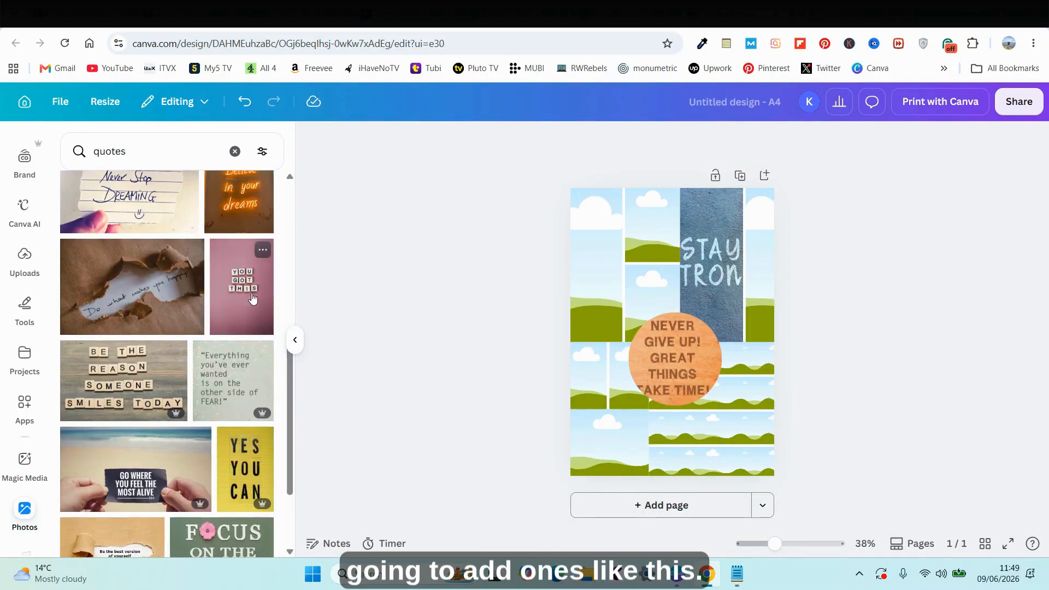
{"action": "left_click", "coordinate": [245, 296]}
{"action": "left_click_drag", "start_coordinate": [670, 298], "coordinate": [595, 265]}
{"action": "left_click", "coordinate": [398, 386]}
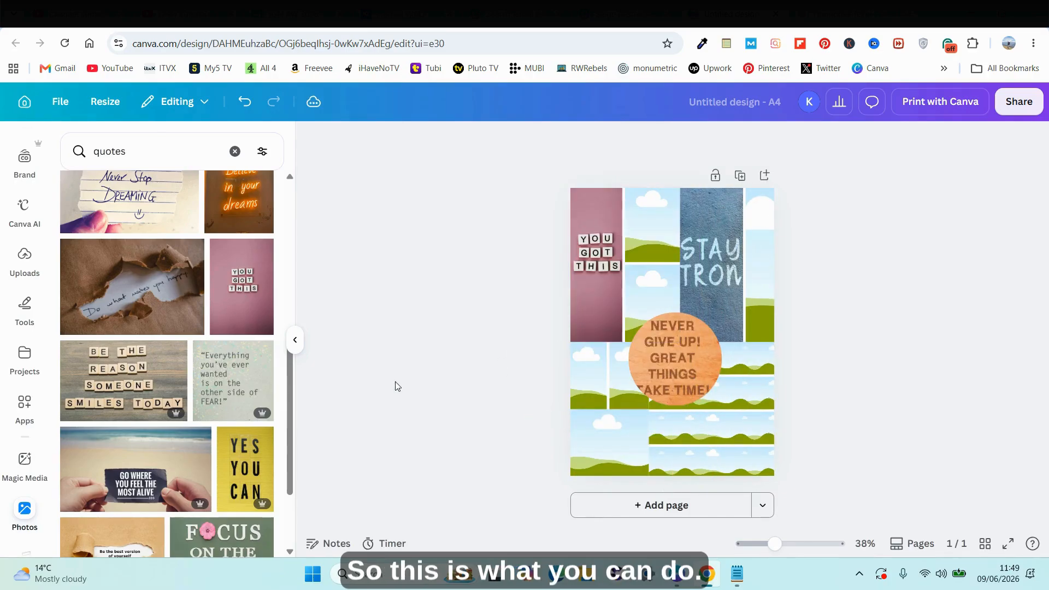
Place the "Yes you can" sticky-note photo in the bottom row of the four-row grid.
{"action": "scroll", "coordinate": [201, 437], "scroll_direction": "down", "scroll_amount": 2}
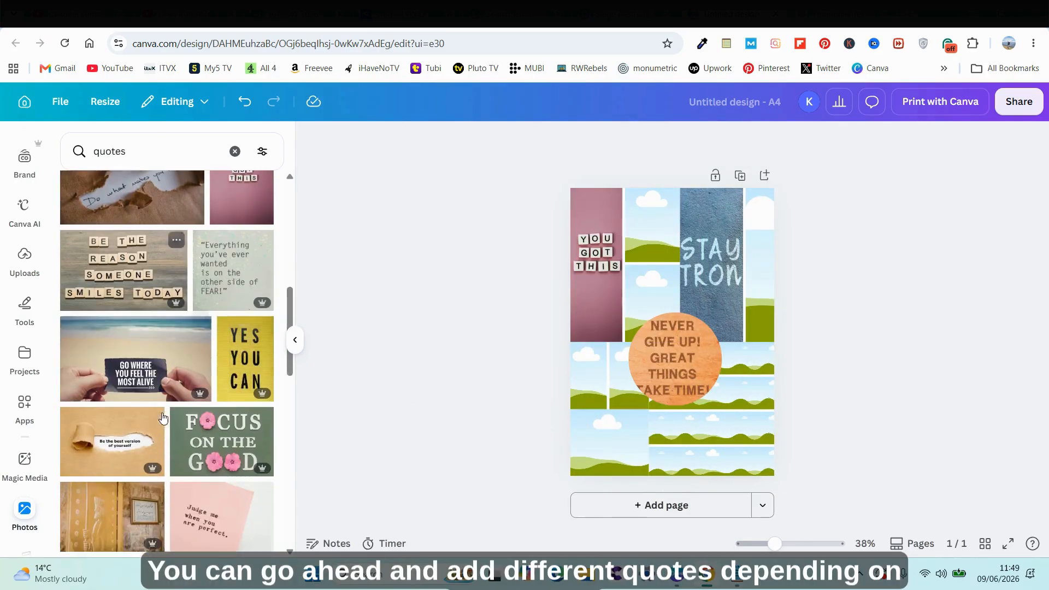
{"action": "scroll", "coordinate": [186, 417], "scroll_direction": "down", "scroll_amount": 6}
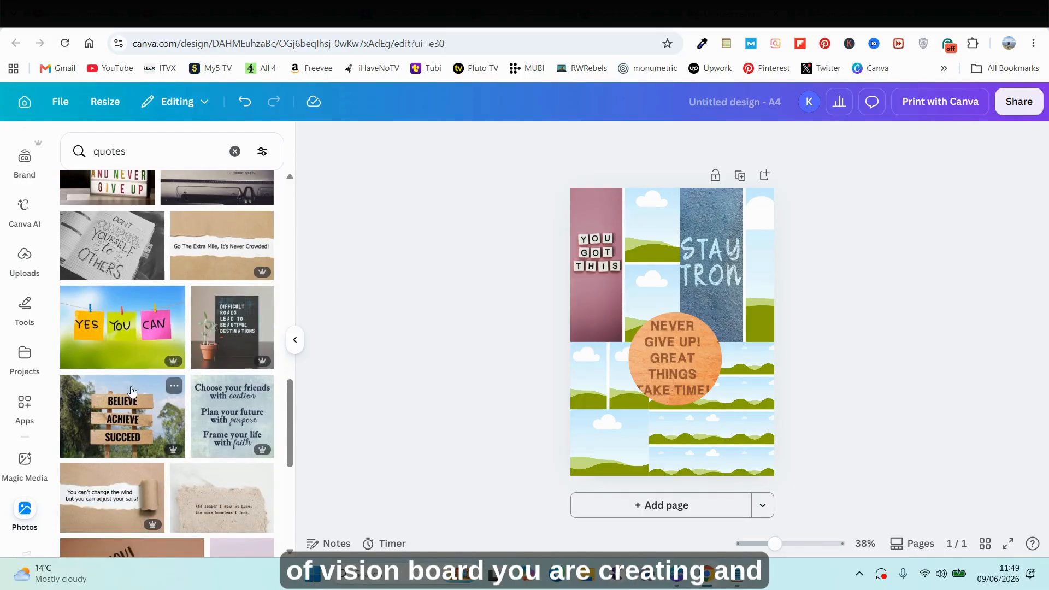
{"action": "left_click", "coordinate": [127, 346]}
{"action": "left_click_drag", "start_coordinate": [663, 333], "coordinate": [710, 459]}
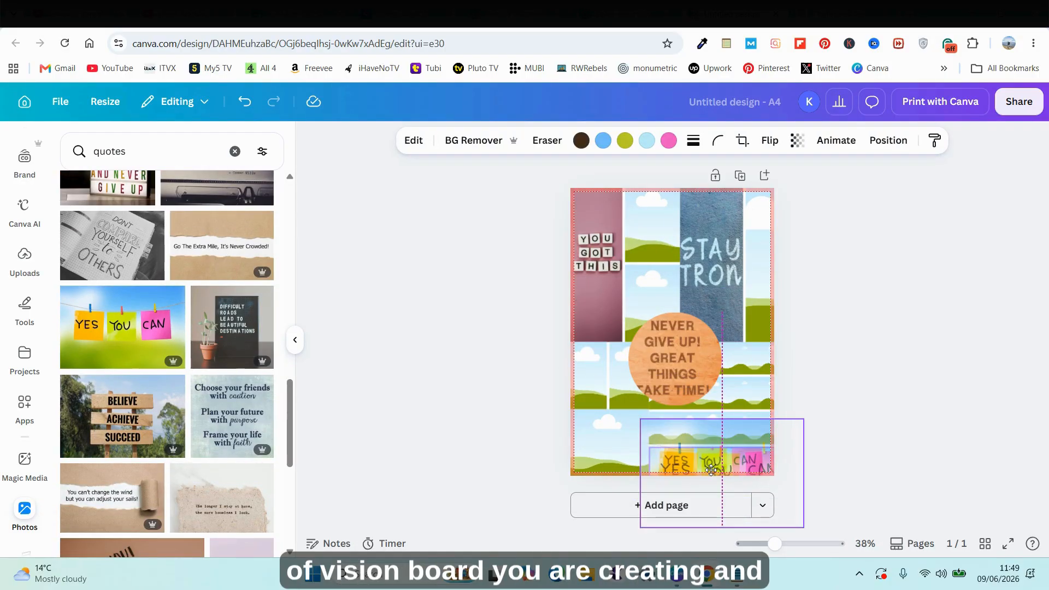
{"action": "left_click", "coordinate": [910, 417]}
Replace the photo search with "travel".
{"action": "scroll", "coordinate": [163, 485], "scroll_direction": "down", "scroll_amount": 1}
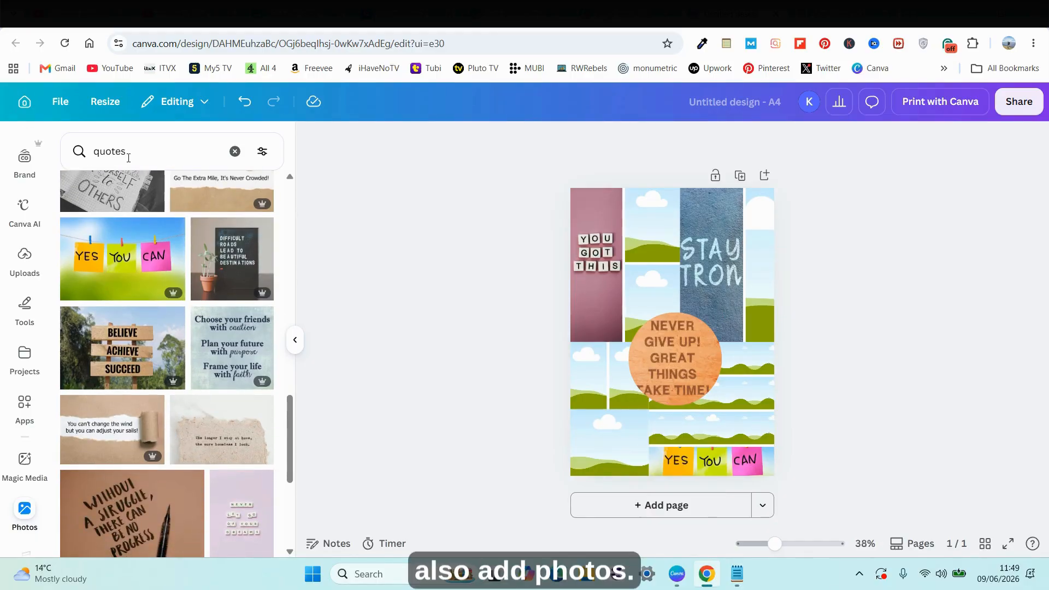
{"action": "left_click", "coordinate": [234, 151]}
{"action": "type", "text": "travel"}
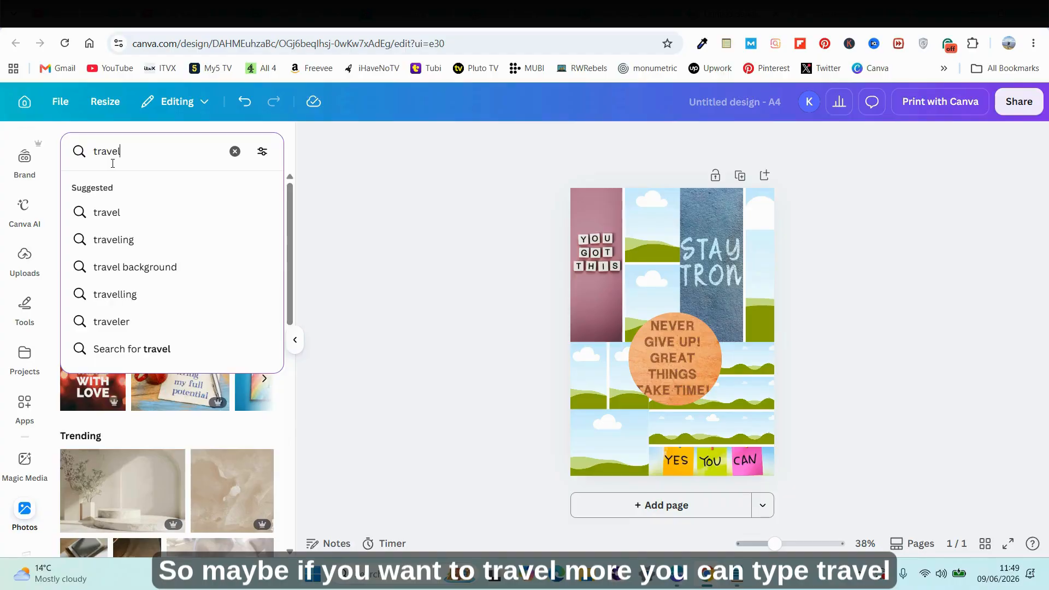
{"action": "key", "text": "Return"}
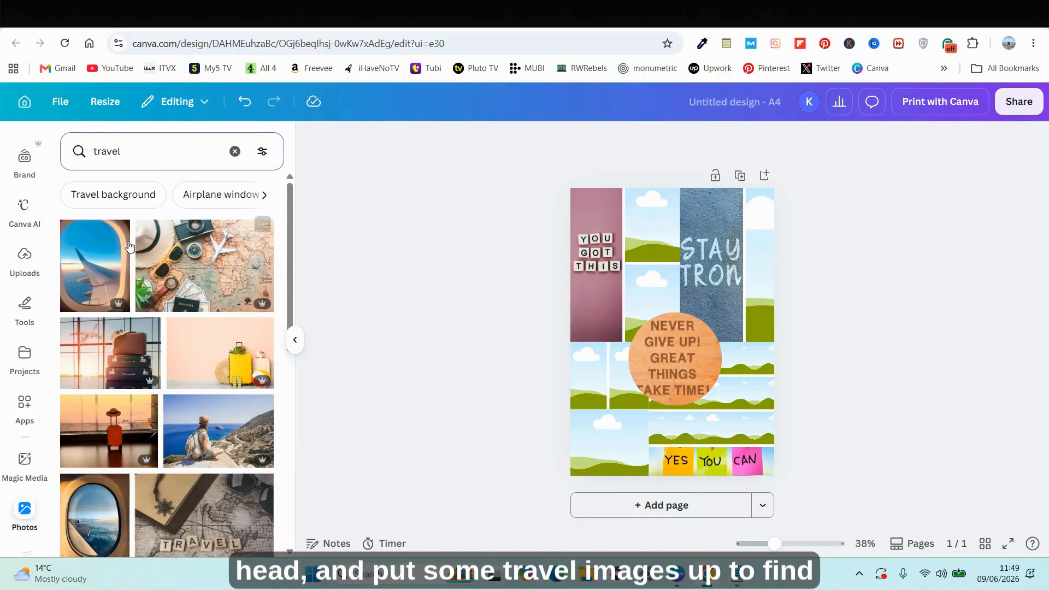
Put the travel map photo in the upper cell of the stacked pair and the yellow suitcase photo in the bottom-left single-photo grid.
{"action": "left_click", "coordinate": [223, 271]}
{"action": "left_click_drag", "start_coordinate": [672, 331], "coordinate": [652, 228]}
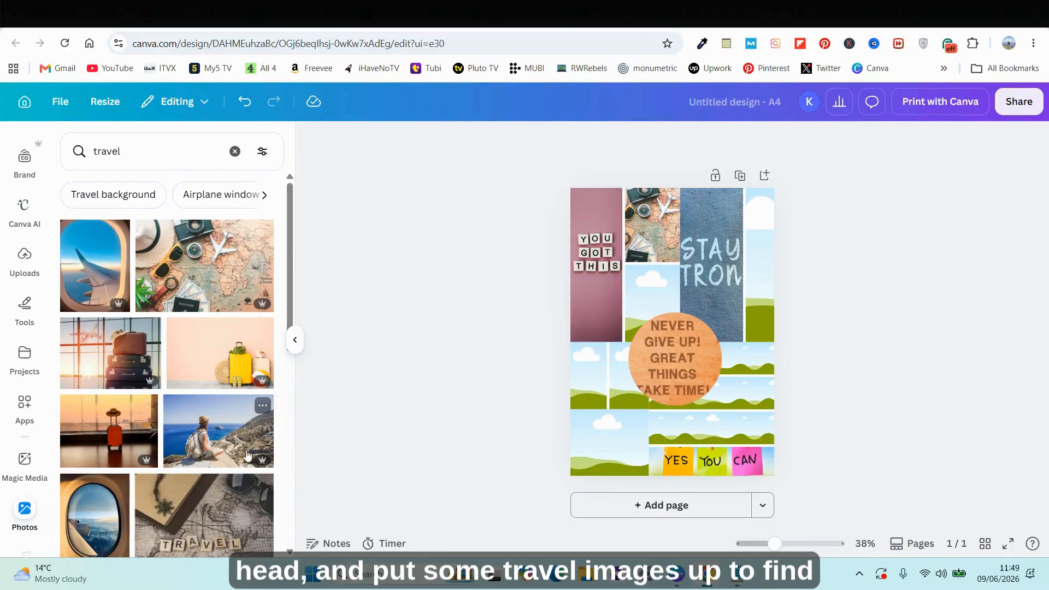
{"action": "left_click_drag", "start_coordinate": [250, 362], "coordinate": [609, 442]}
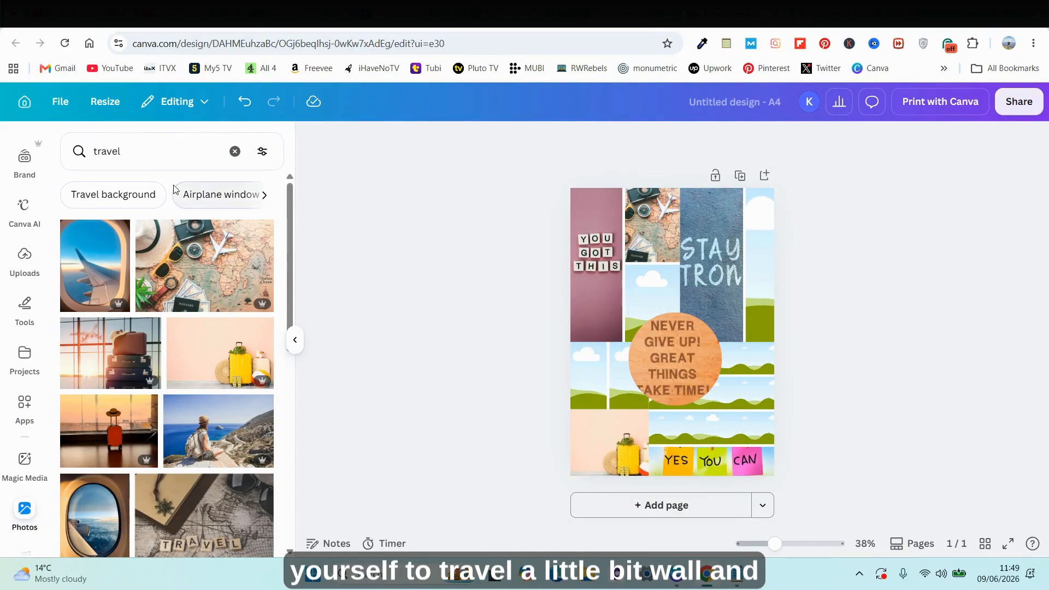
Search the photos for "be happy" and place the sunset "Be happy" photo in the third row of the four-row grid.
{"action": "left_click", "coordinate": [181, 151]}
{"action": "key", "text": "BackSpace"}
{"action": "key", "text": "BackSpace"}
{"action": "key", "text": "BackSpace"}
{"action": "key", "text": "BackSpace"}
{"action": "key", "text": "BackSpace"}
{"action": "key", "text": "BackSpace"}
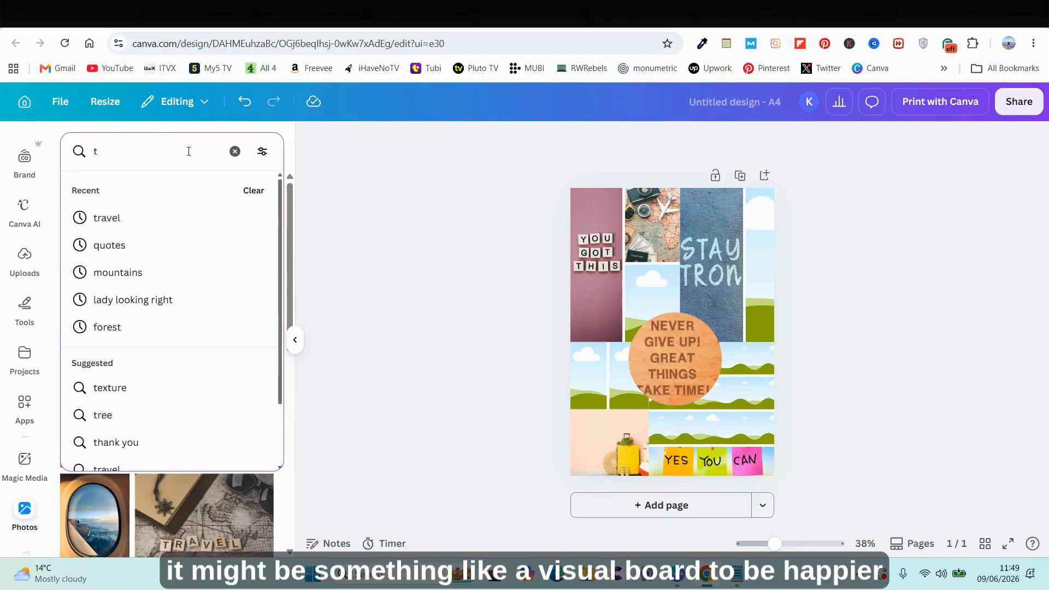
{"action": "type", "text": "be happy"}
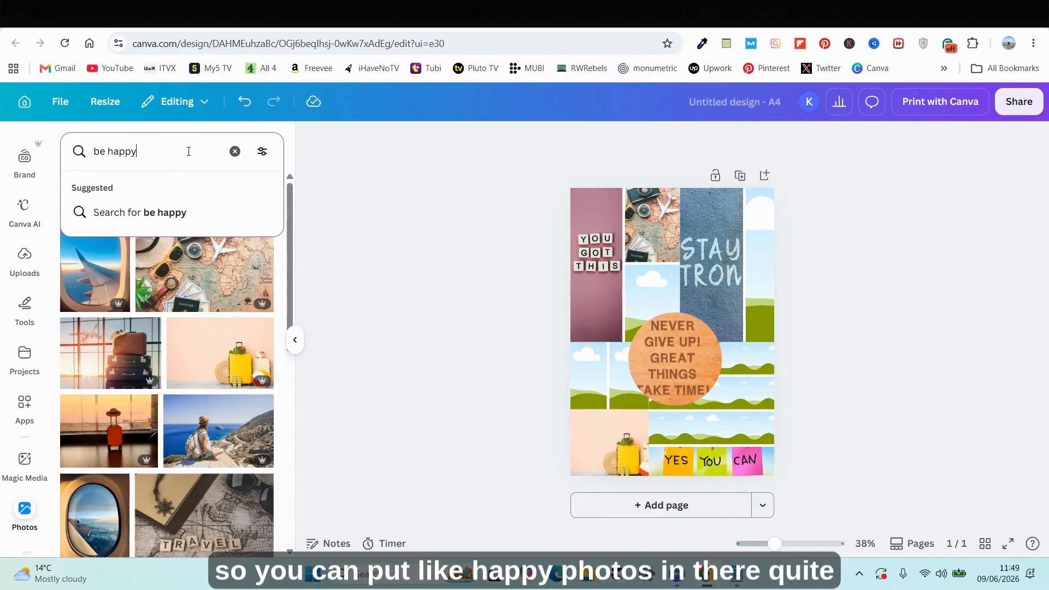
{"action": "key", "text": "Return"}
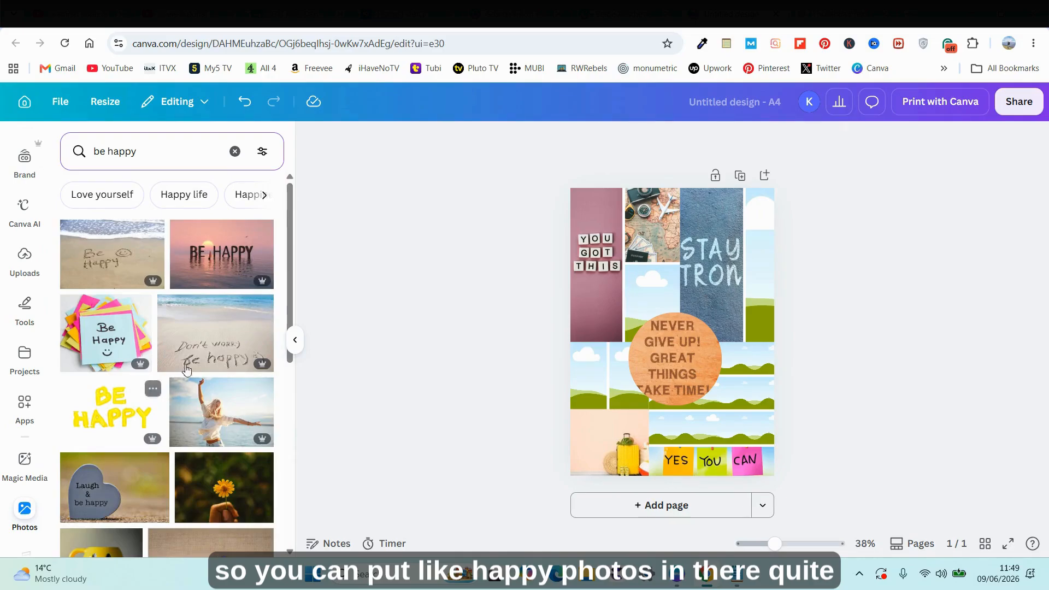
{"action": "left_click_drag", "start_coordinate": [206, 246], "coordinate": [693, 418]}
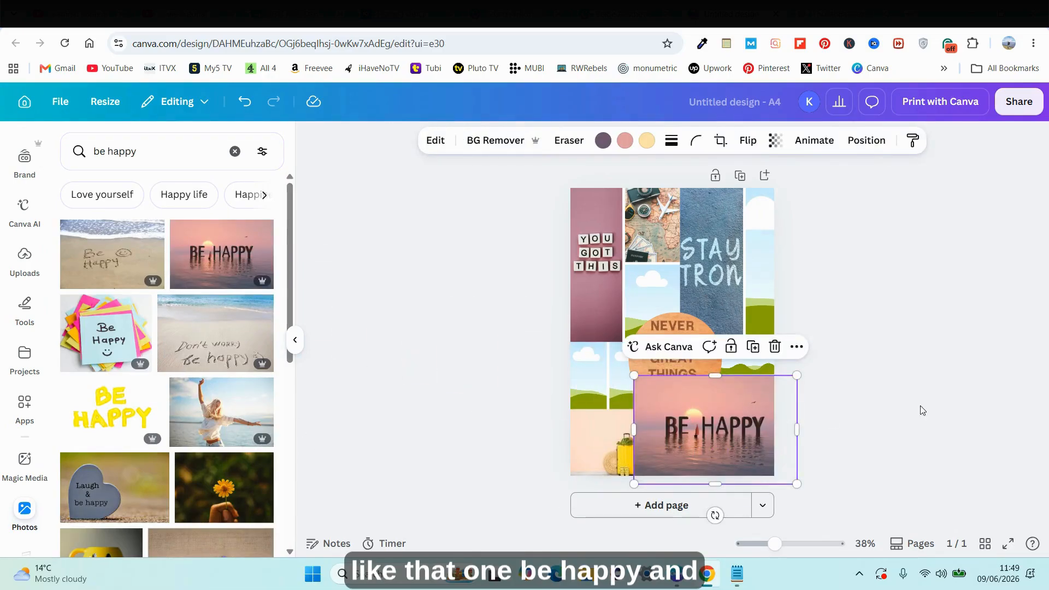
{"action": "left_click", "coordinate": [931, 410]}
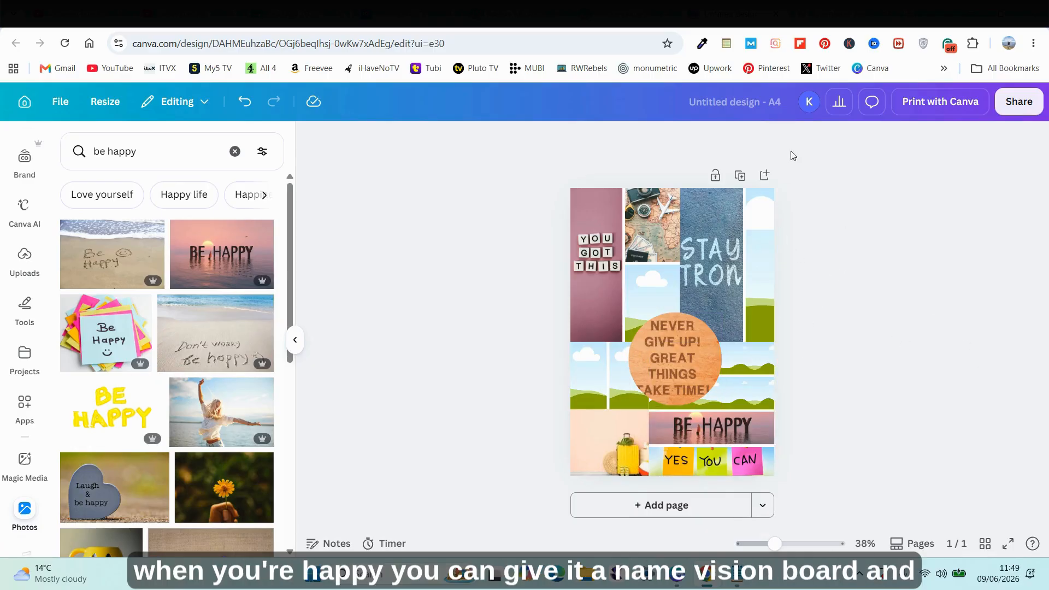
Name the design "vision board" and open its download settings, keeping PDF Standard as the file type.
{"action": "left_click", "coordinate": [780, 102]}
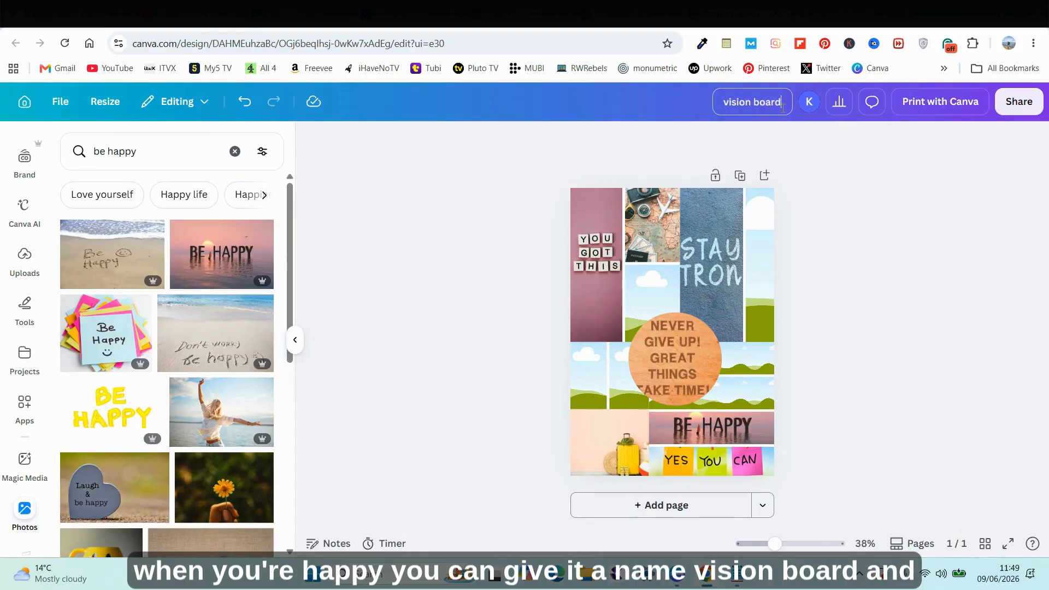
{"action": "left_click", "coordinate": [1018, 101]}
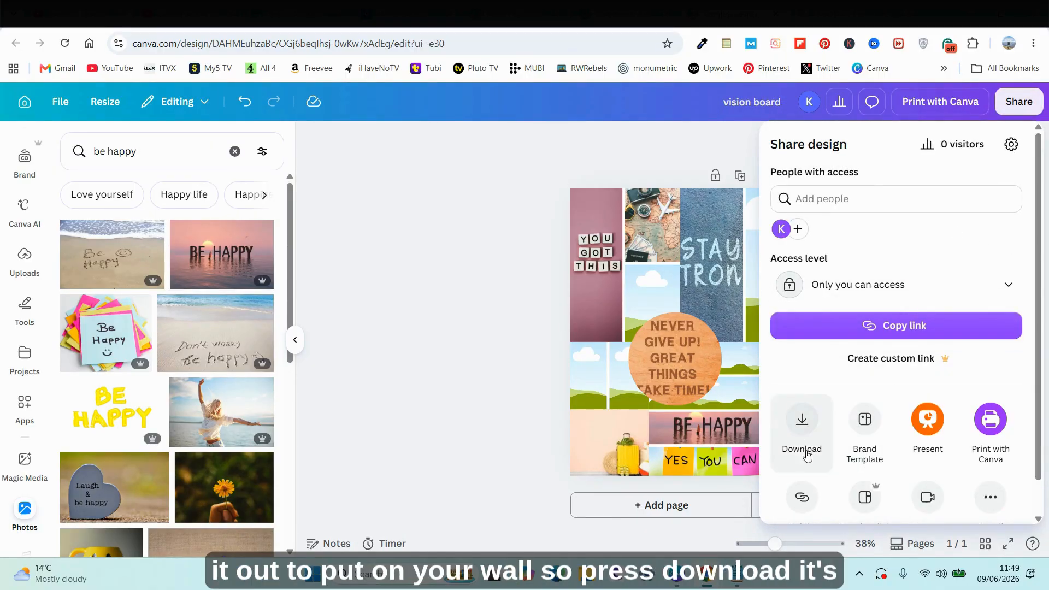
{"action": "left_click", "coordinate": [801, 423]}
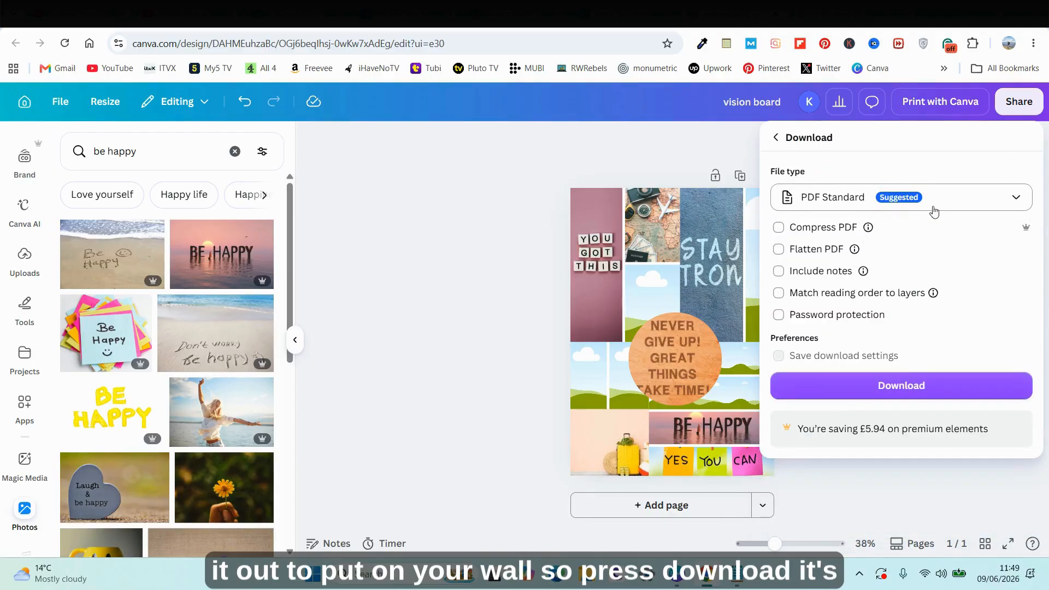
{"action": "left_click", "coordinate": [1026, 206]}
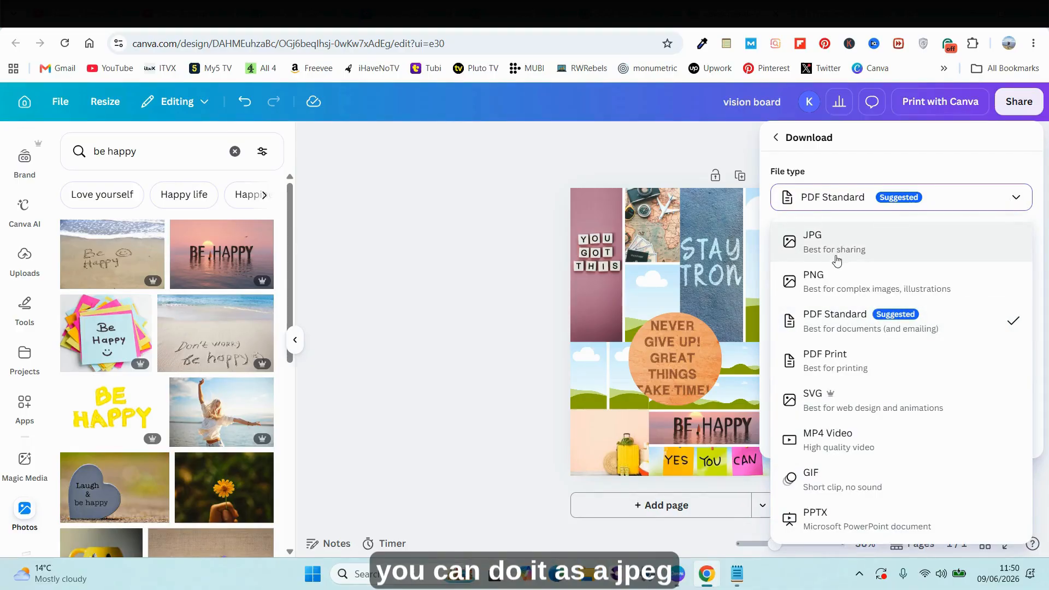
{"action": "left_click", "coordinate": [980, 203]}
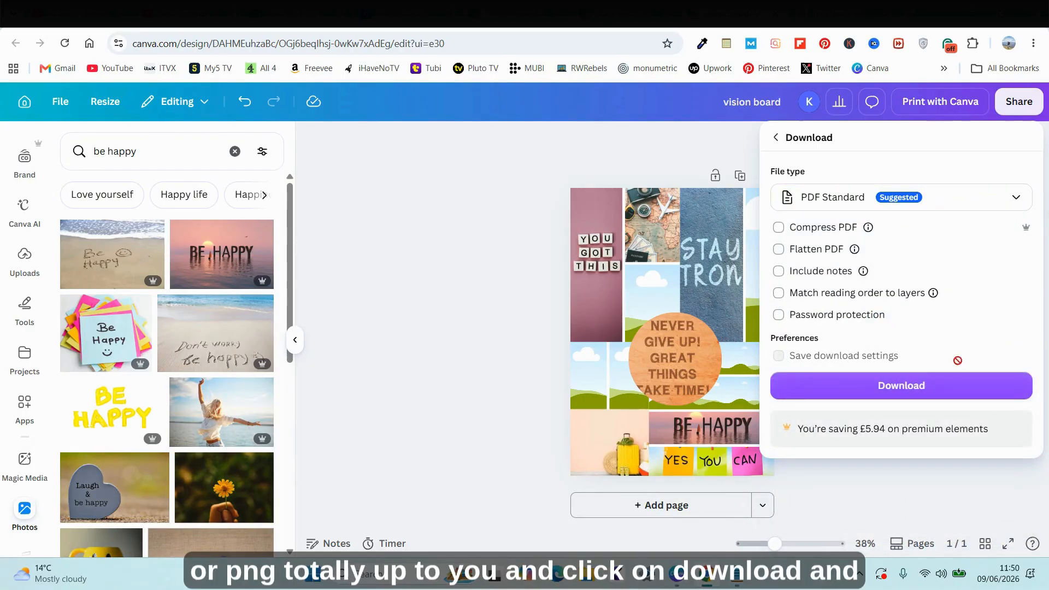